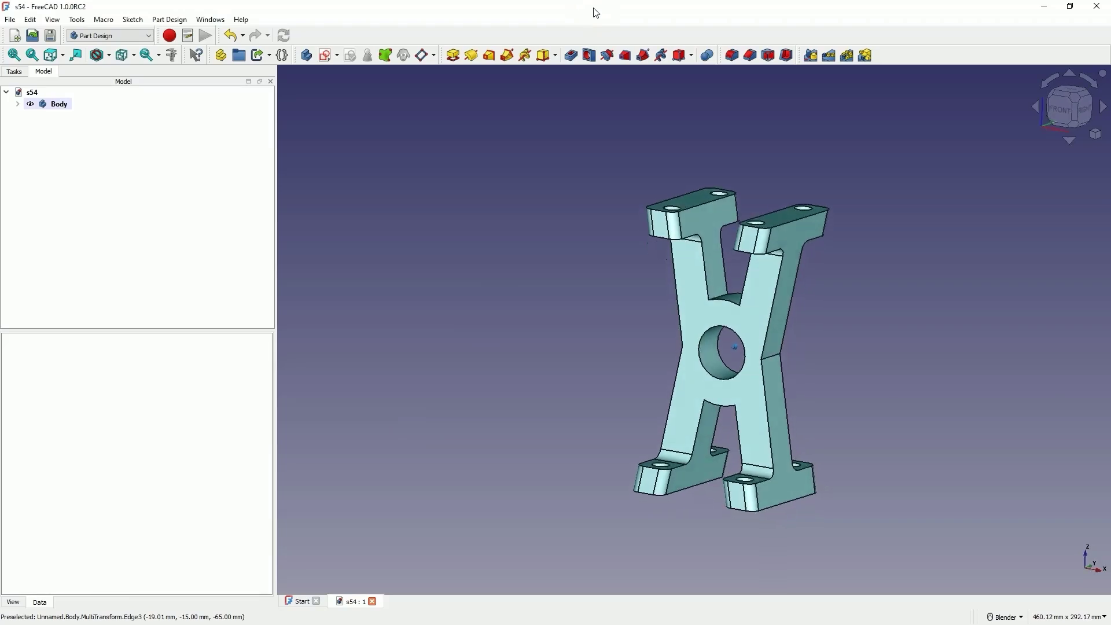
pyautogui.moveTo(658, 133); pyautogui.dragTo(641, 223, button='middle')
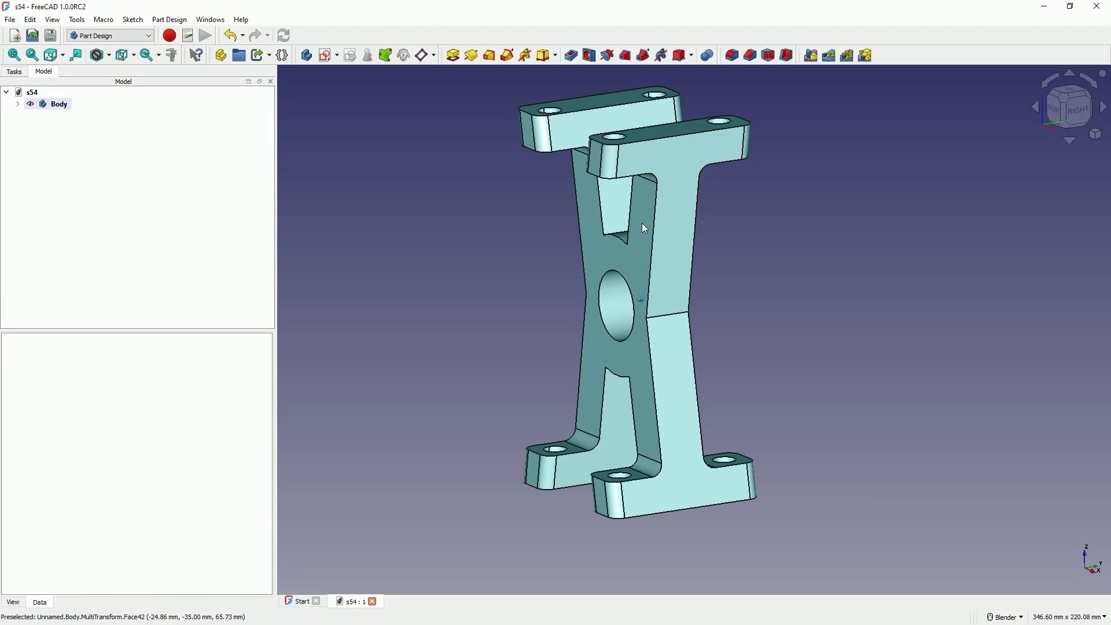
pyautogui.press('0')
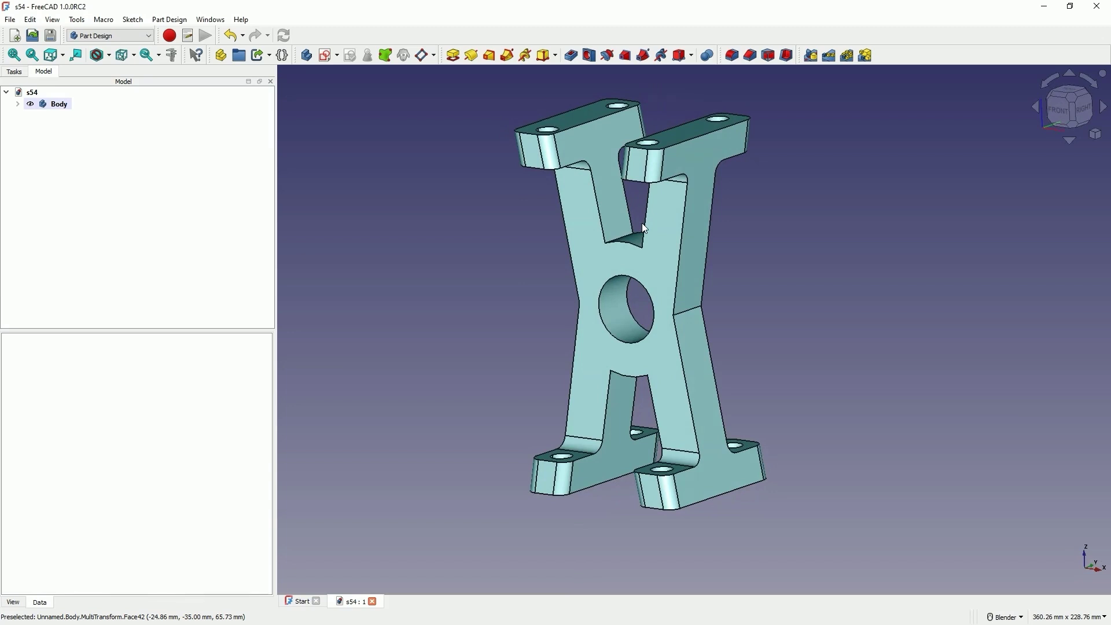
pyautogui.press('1')
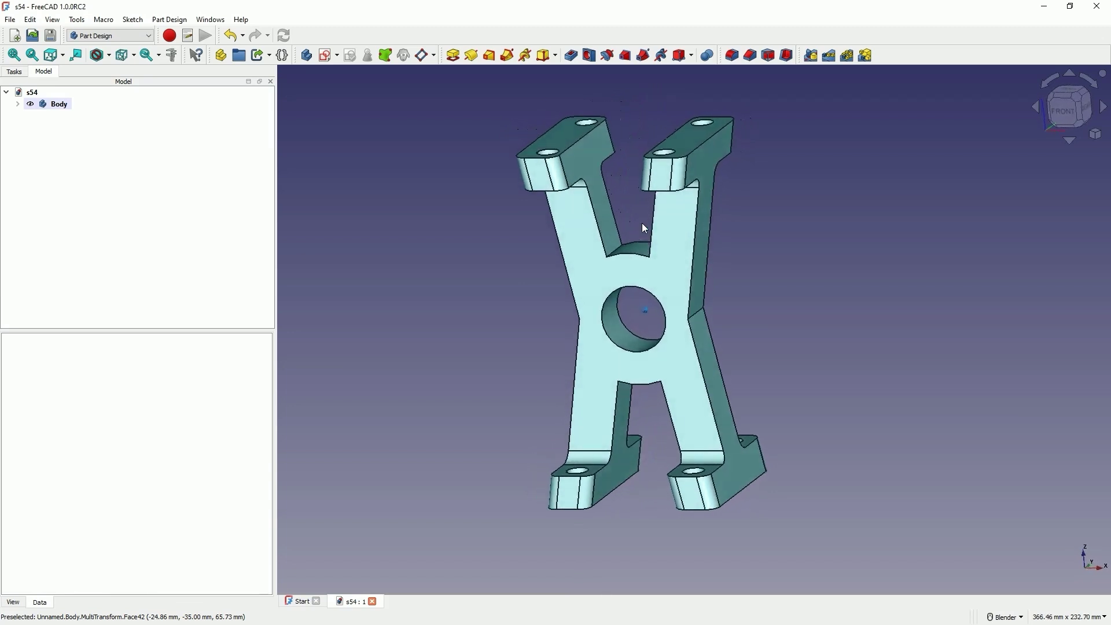
pyautogui.press('4')
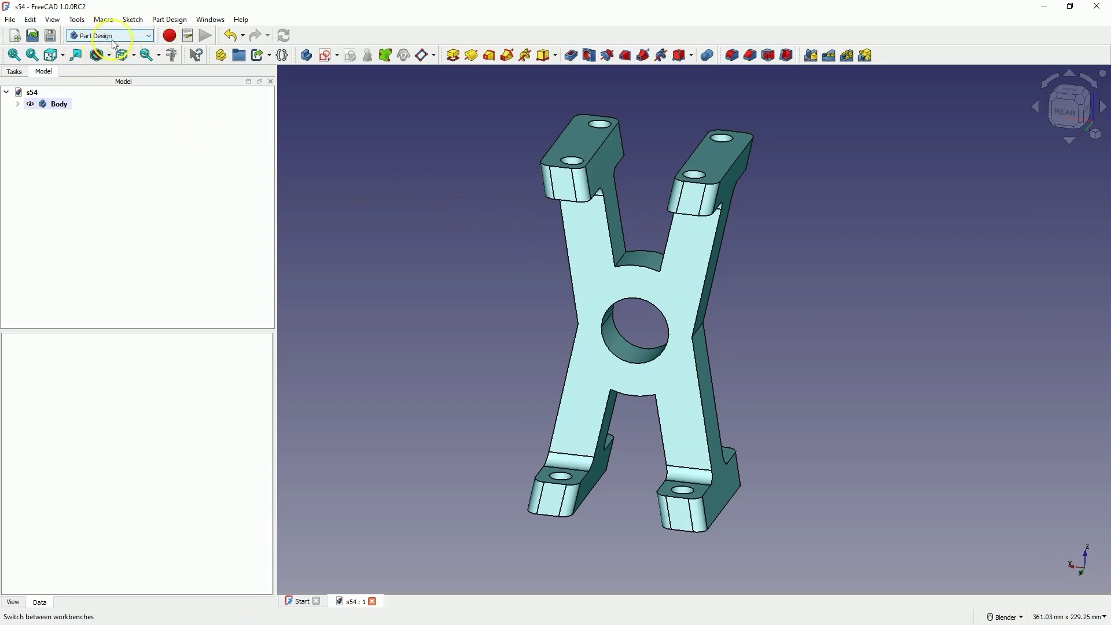
# - Close the s54 document and start a new parametric part with a sketch on the XZ plane
pyautogui.click(373, 601)
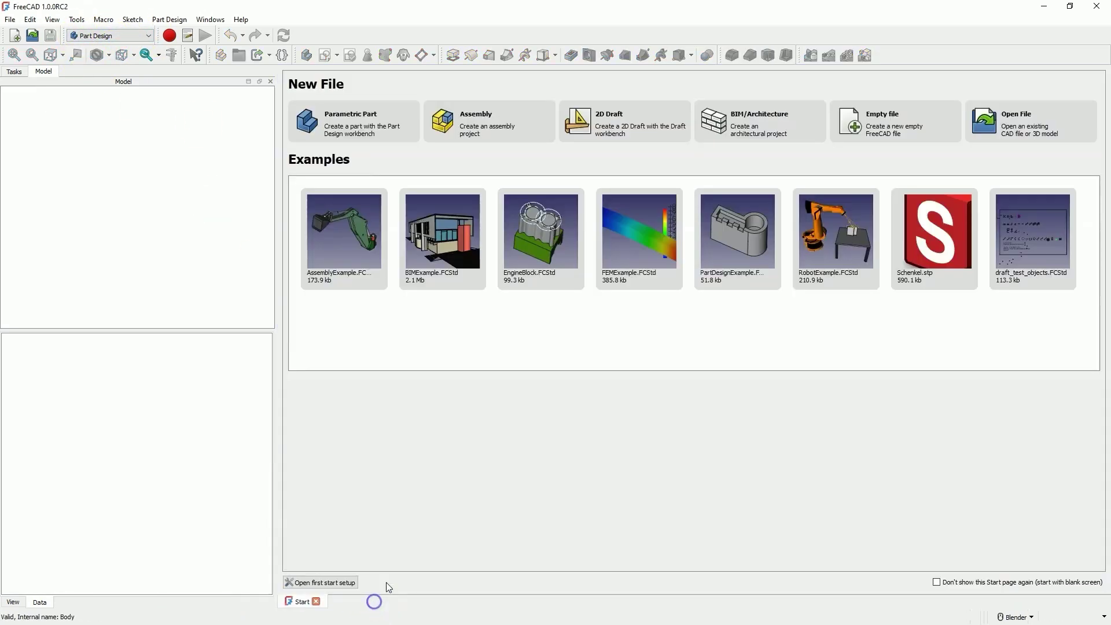
pyautogui.click(343, 122)
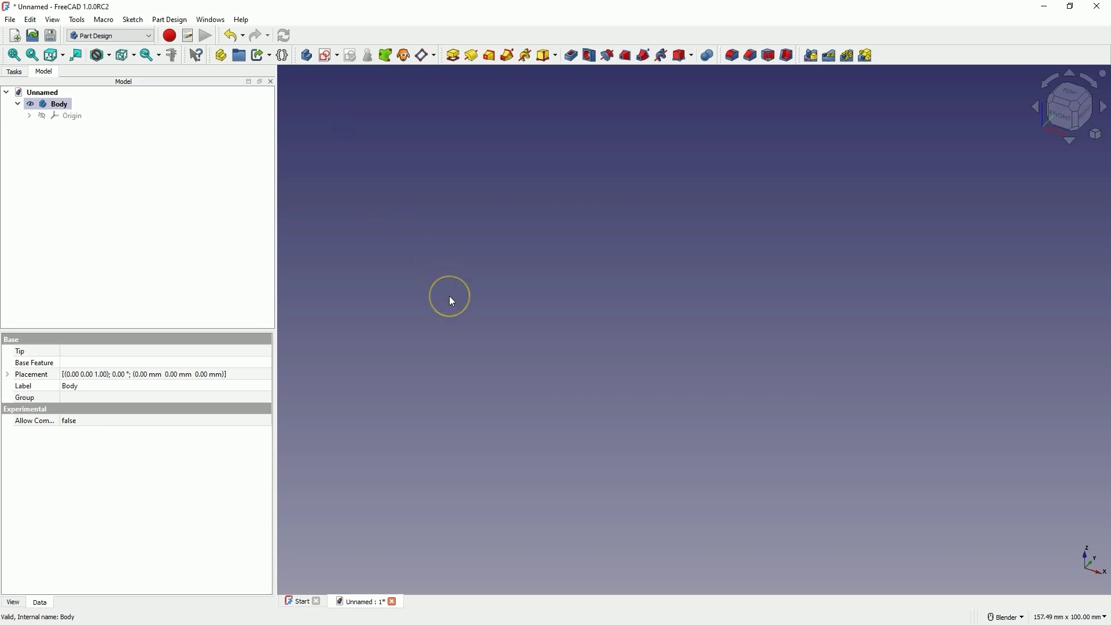
pyautogui.click(324, 59)
pyautogui.click(579, 160)
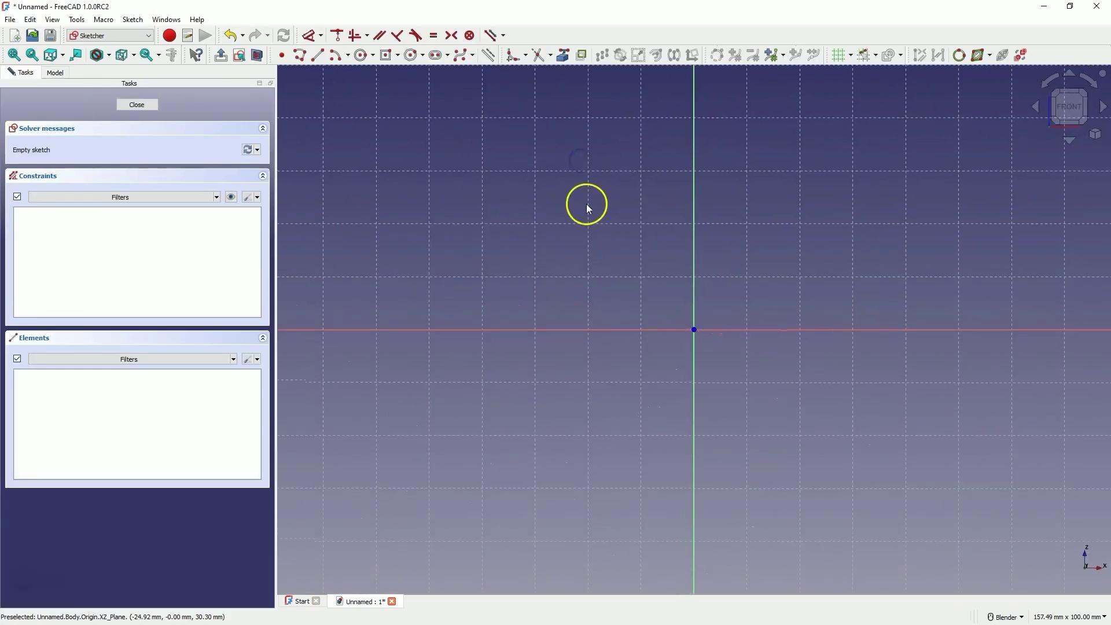
# - Draw three concentric circles centred on the origin with diameters of 50, 30 and 70 mm
pyautogui.click(364, 56)
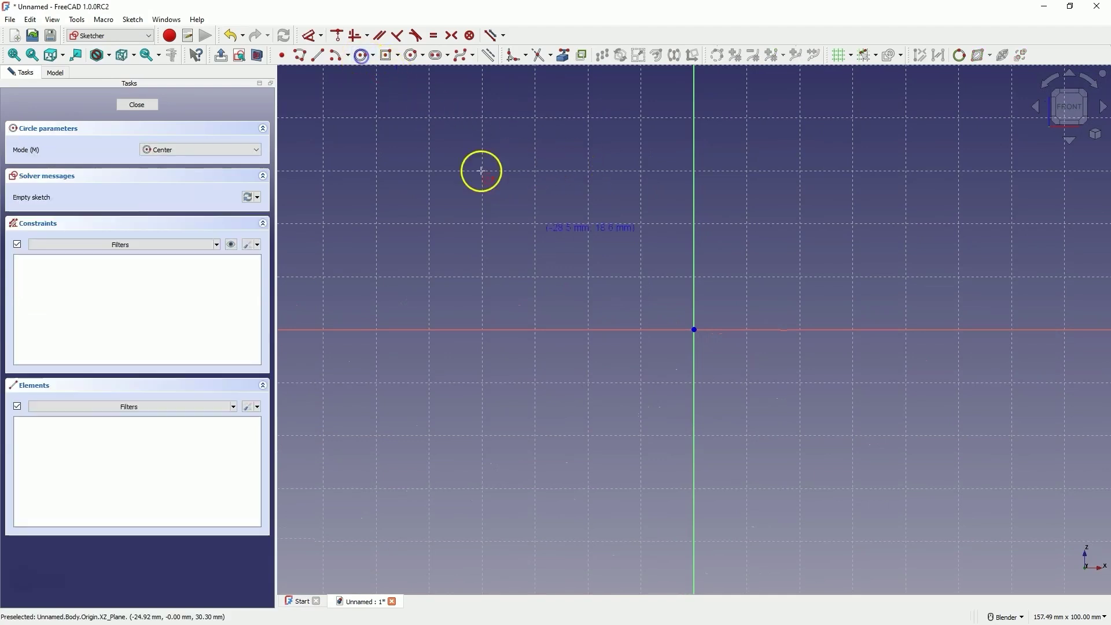
pyautogui.click(695, 330)
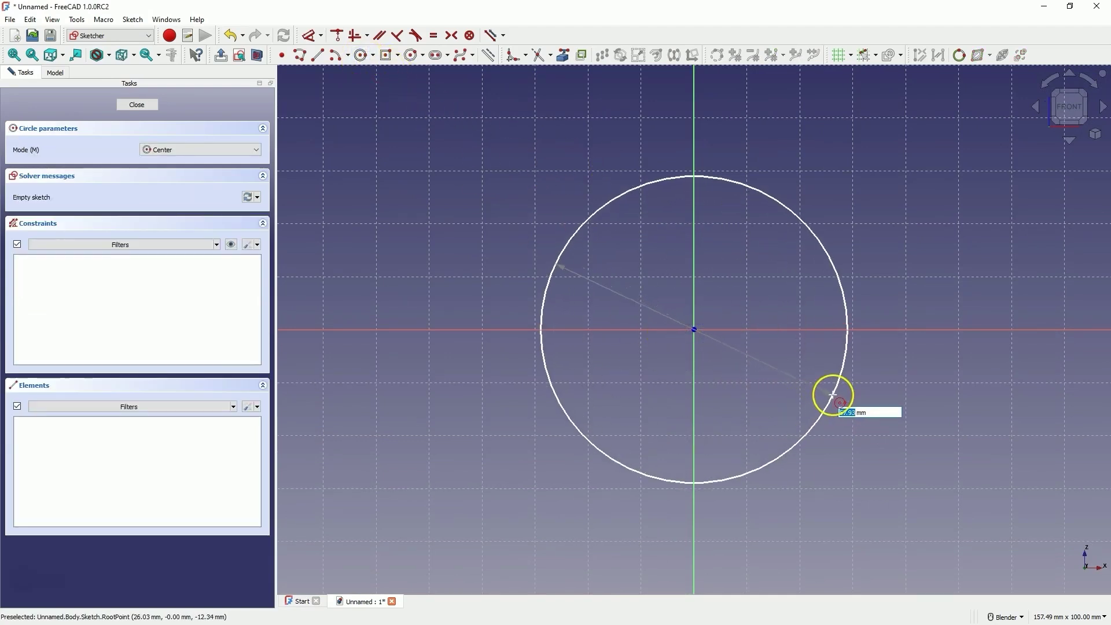
pyautogui.write('50')
pyautogui.press('Return')
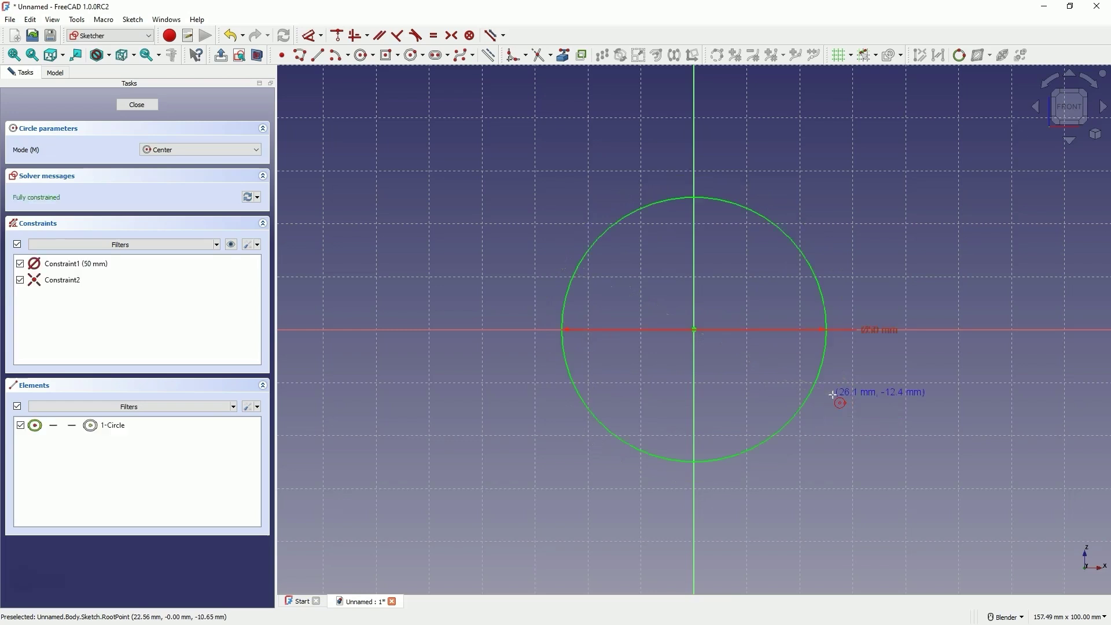
pyautogui.click(693, 328)
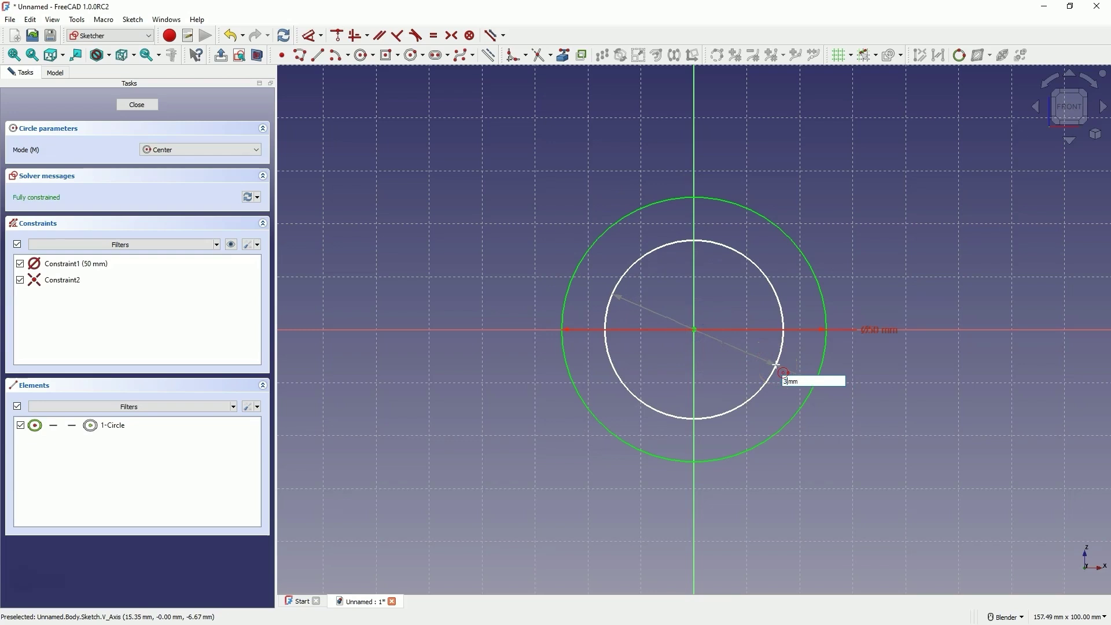
pyautogui.press('Return')
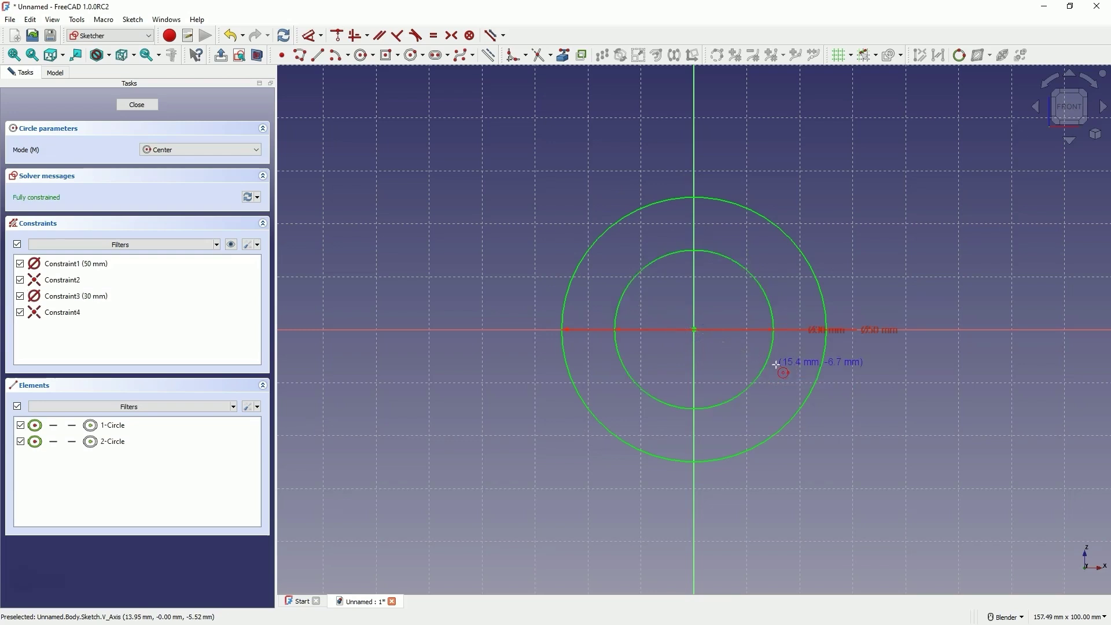
pyautogui.click(694, 329)
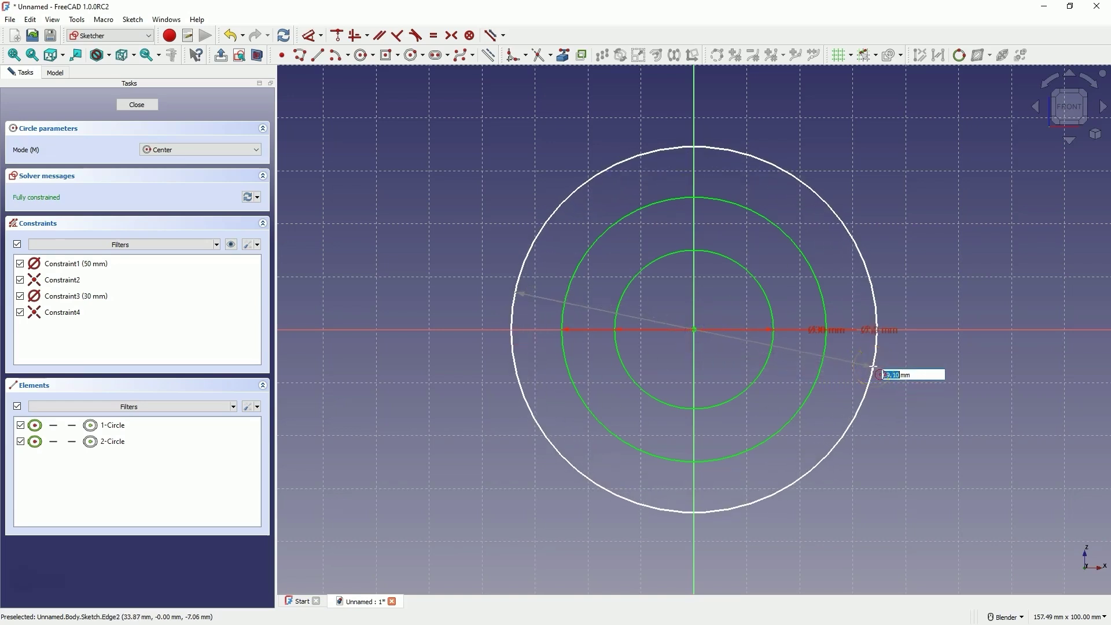
pyautogui.click(874, 366)
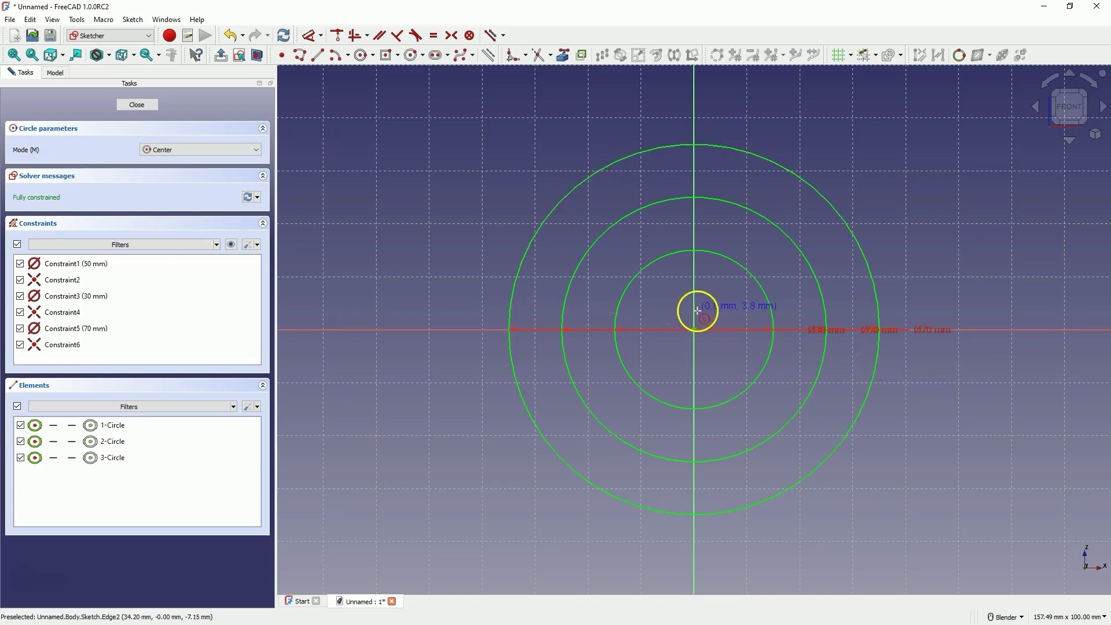
# - Sketch an open seven-line polyline forming two legs below the circles, with feet at about z = -63 mm and a crossbar at about z = -37 mm
pyautogui.scroll(-3, 685, 321)
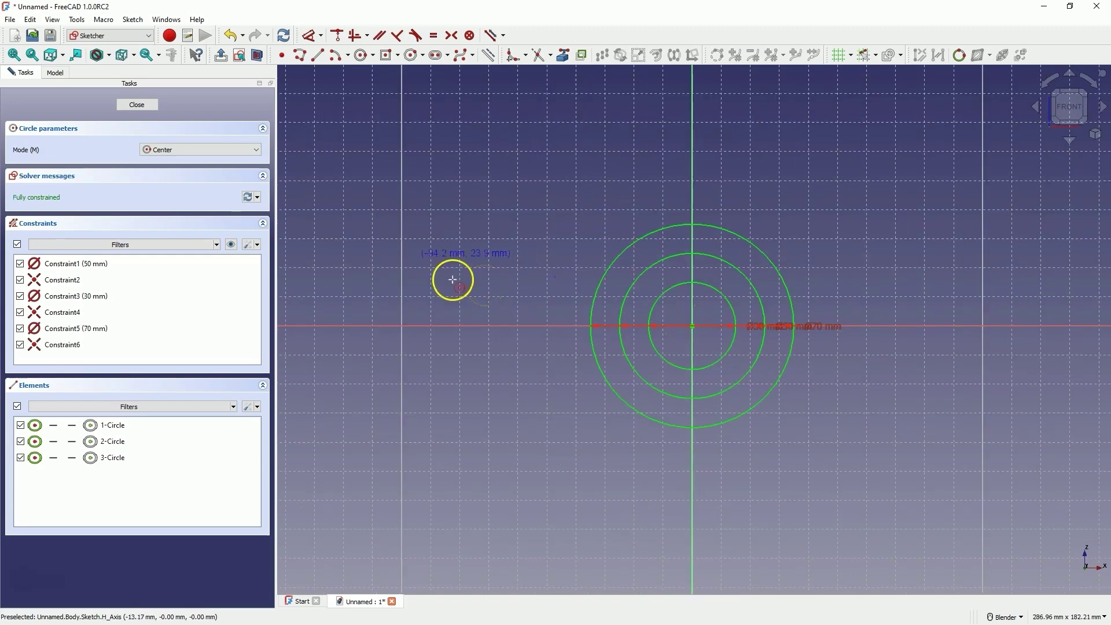
pyautogui.click(301, 56)
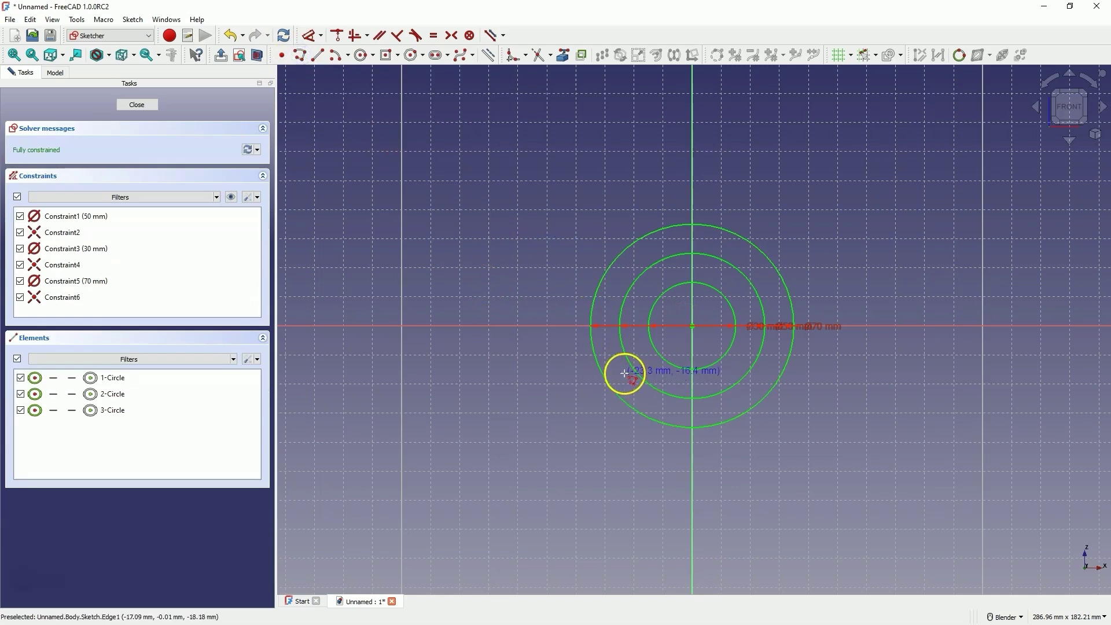
pyautogui.click(628, 380)
pyautogui.click(606, 511)
pyautogui.click(643, 510)
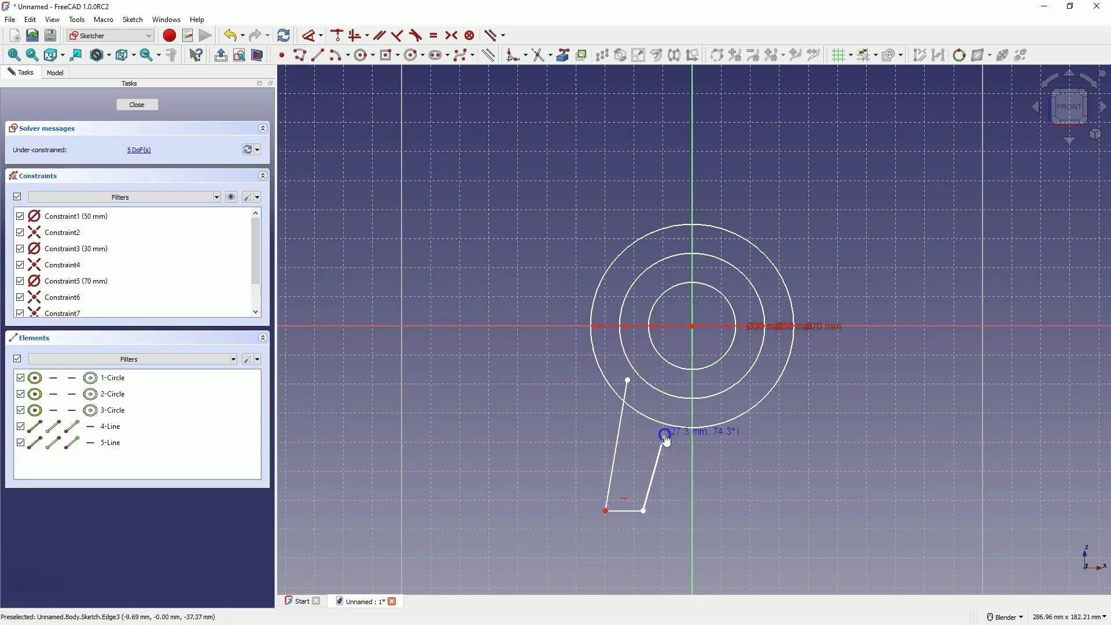
pyautogui.click(665, 434)
pyautogui.click(720, 434)
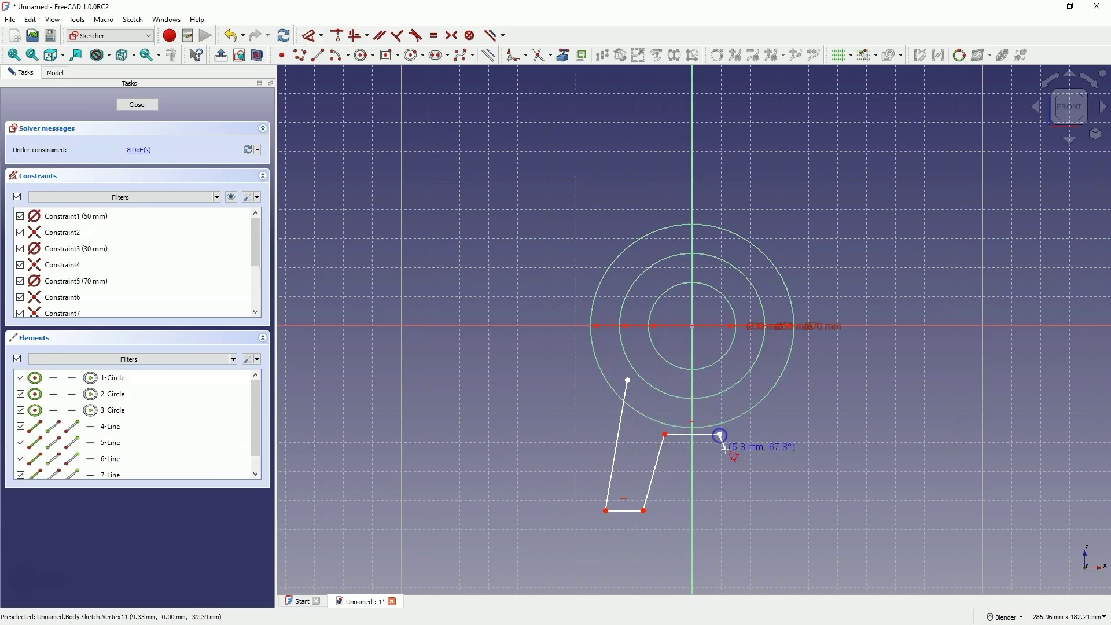
pyautogui.click(737, 510)
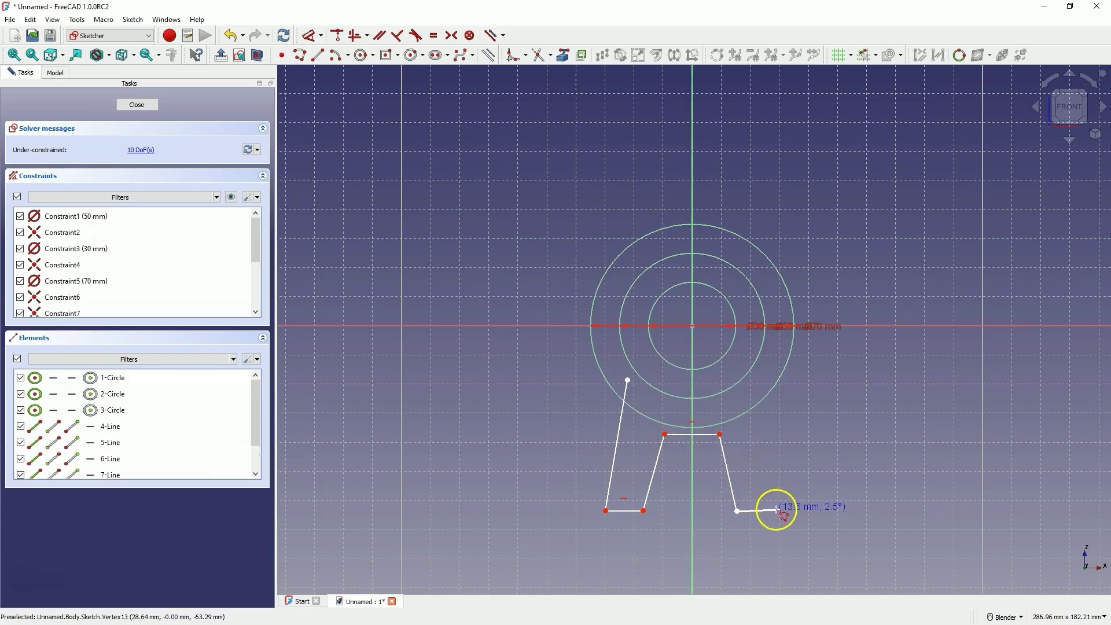
pyautogui.click(776, 509)
pyautogui.click(741, 402)
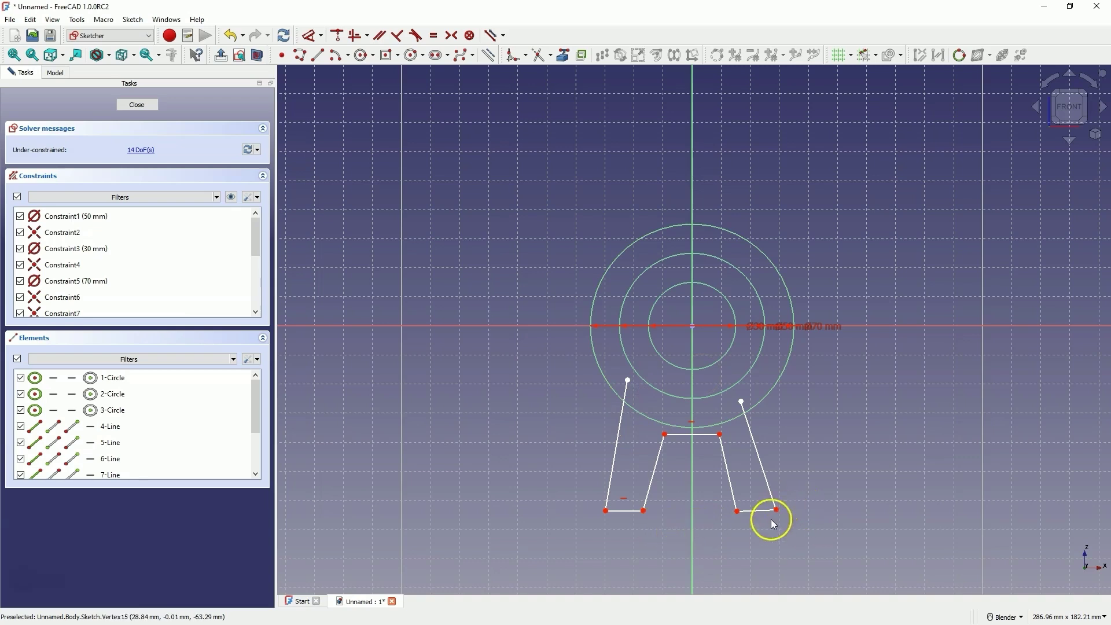
# - Constrain the two endpoints of the crossbar between the legs to be symmetric about the vertical axis
pyautogui.click(665, 434)
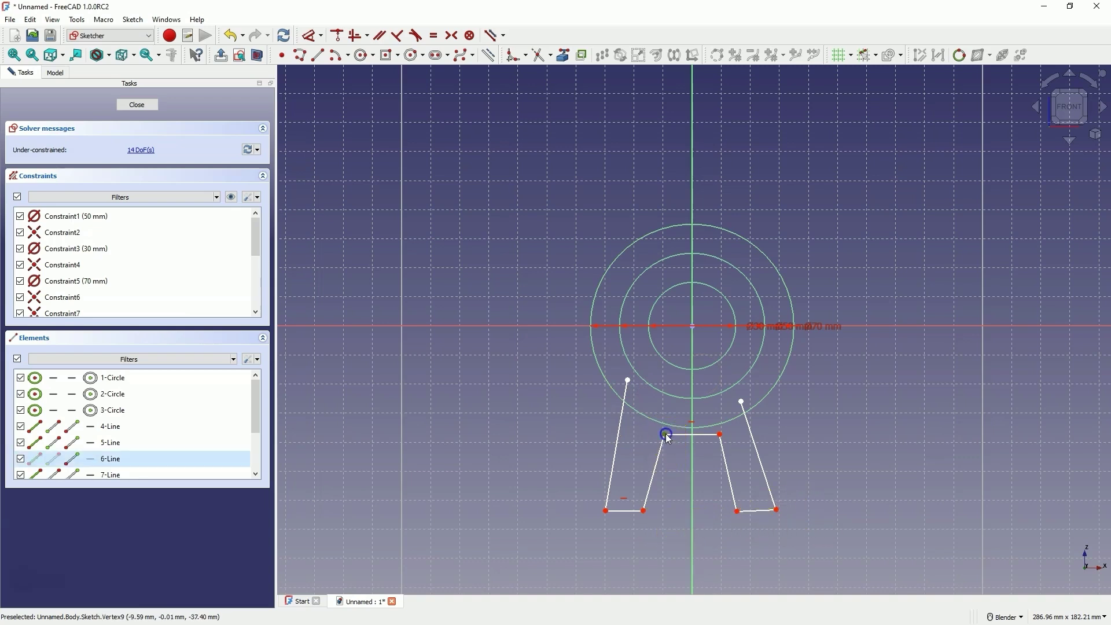
pyautogui.click(720, 434)
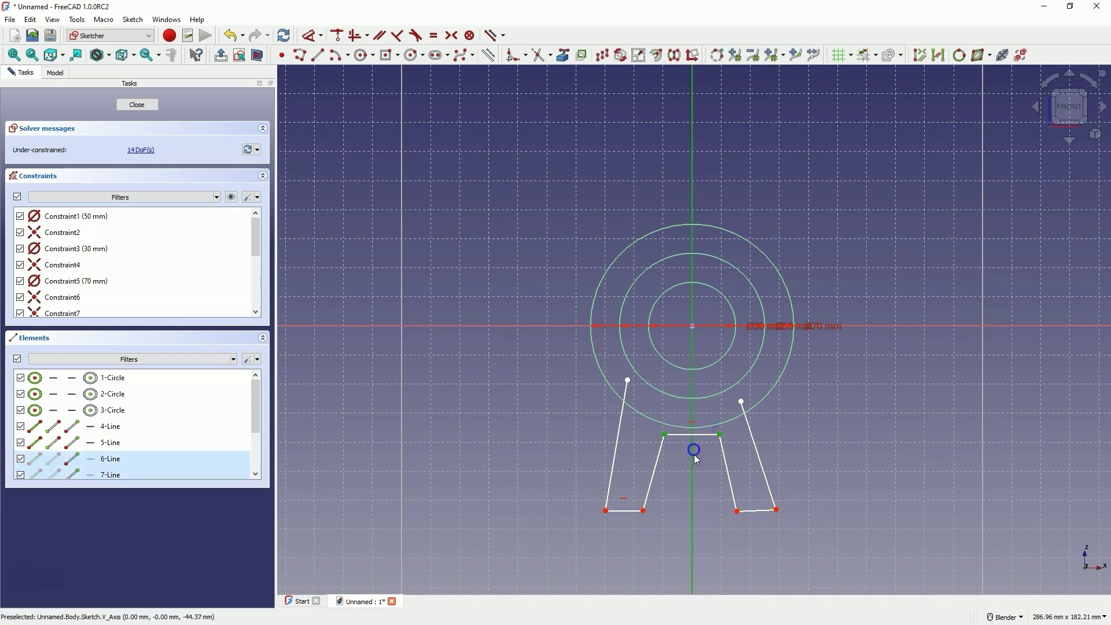
pyautogui.click(697, 460)
pyautogui.click(451, 35)
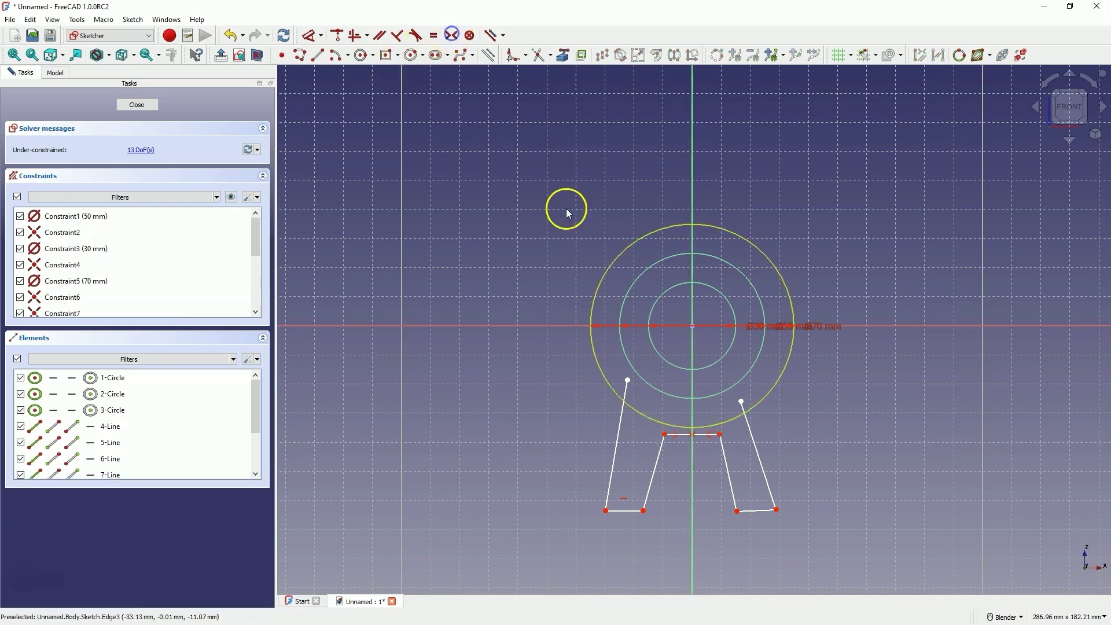
# - Make the outer foot corners symmetric about the vertical axis and constrain the right foot's edge to be horizontal
pyautogui.click(606, 510)
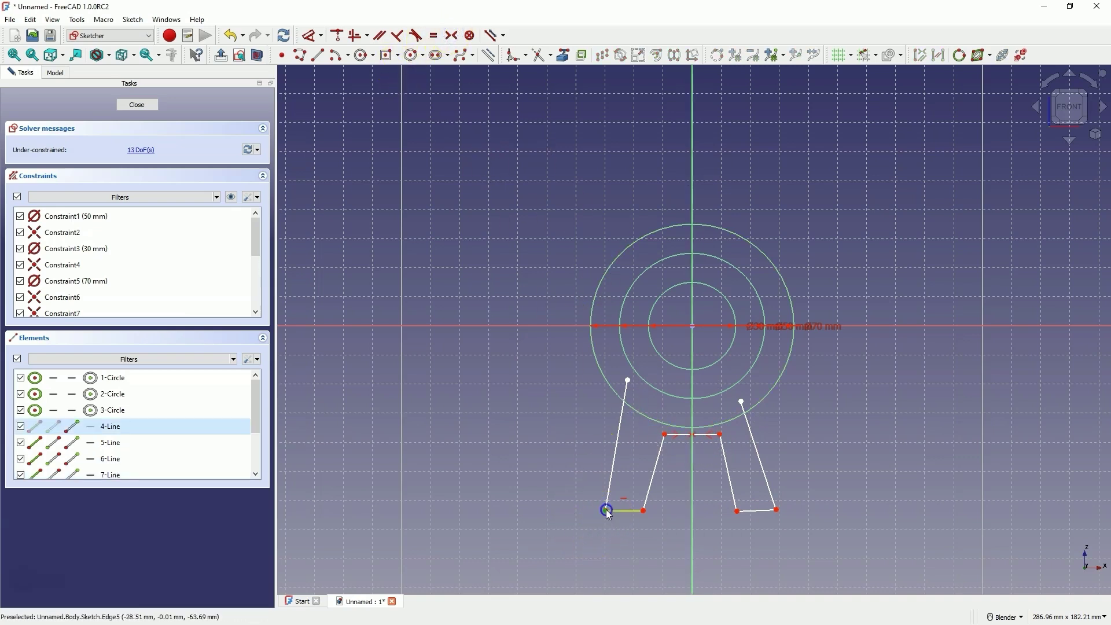
pyautogui.click(777, 510)
pyautogui.click(692, 513)
pyautogui.click(452, 35)
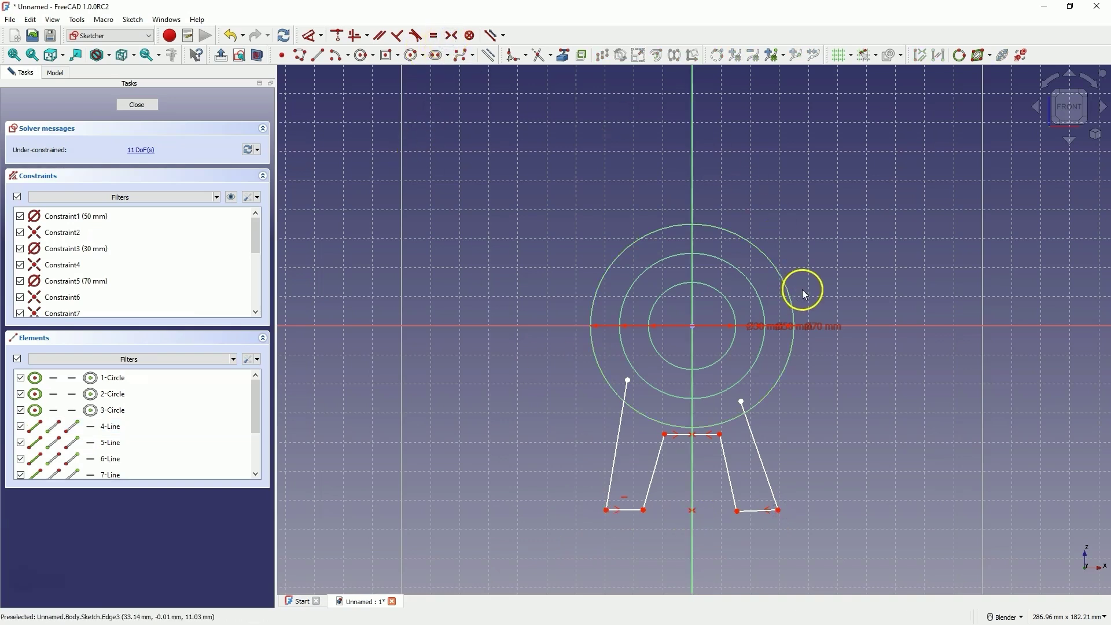
pyautogui.click(758, 512)
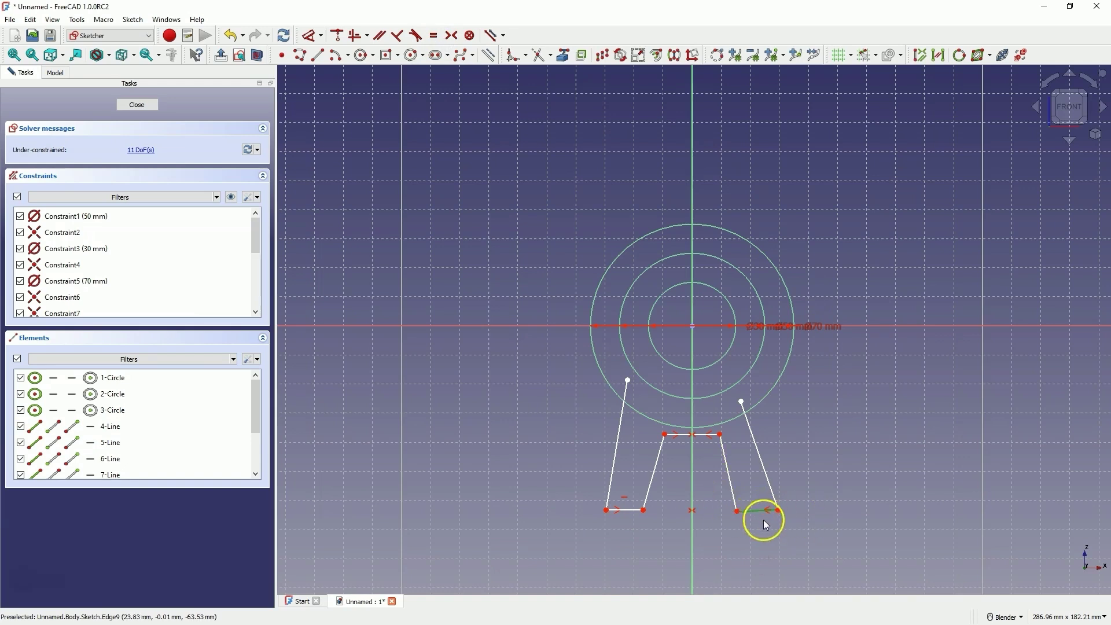
pyautogui.click(355, 37)
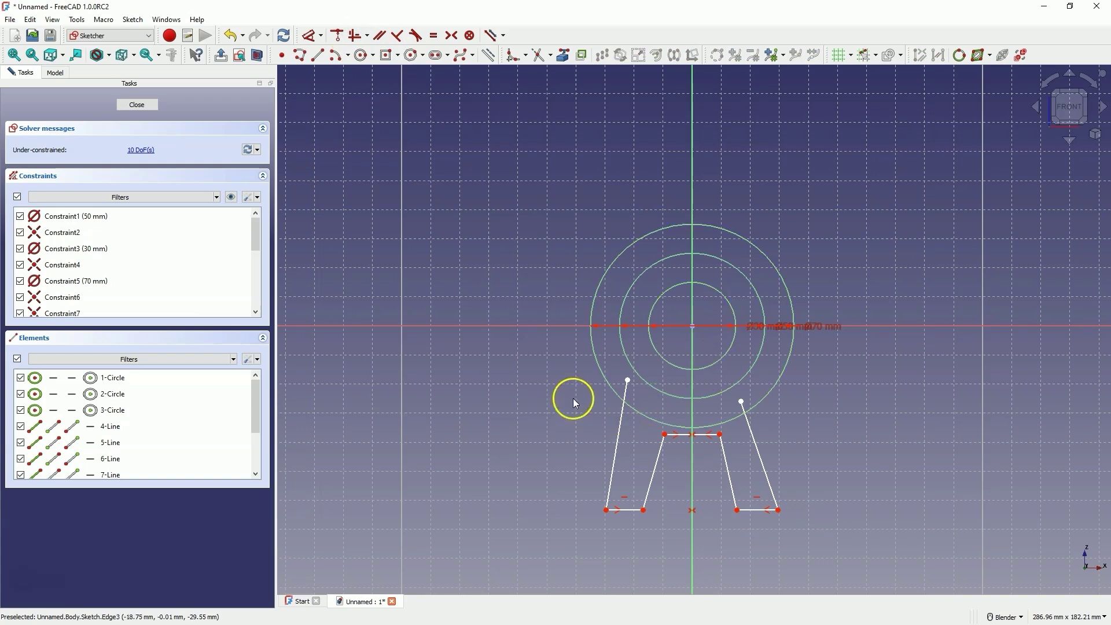
# - Constrain the upper endpoints of both outer leg lines to be tangent to the 50 mm circle
pyautogui.click(628, 380)
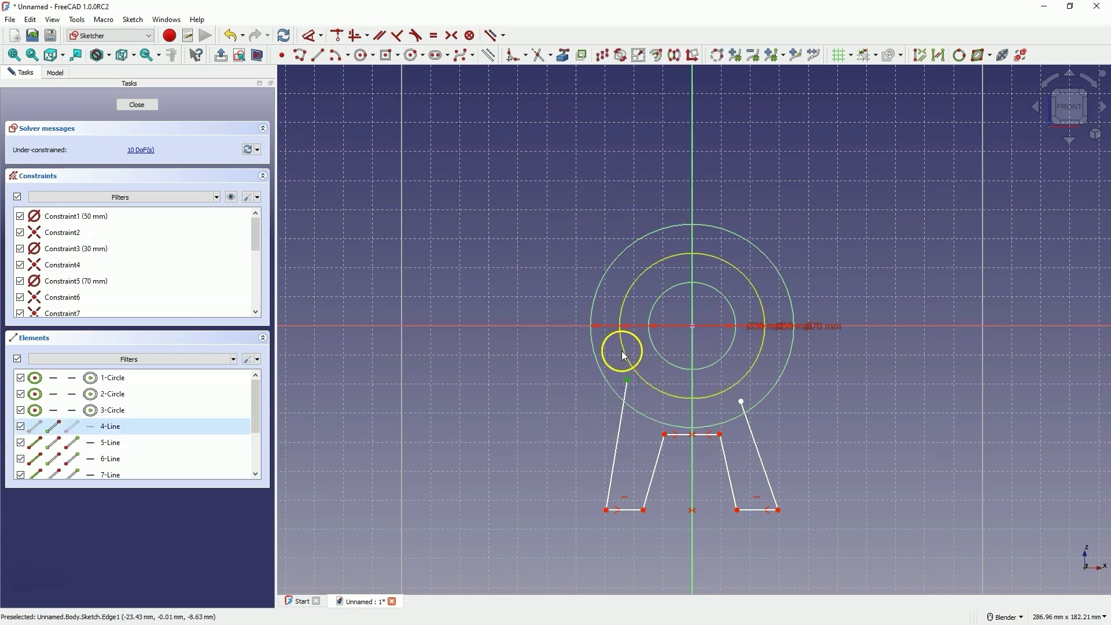
pyautogui.click(624, 349)
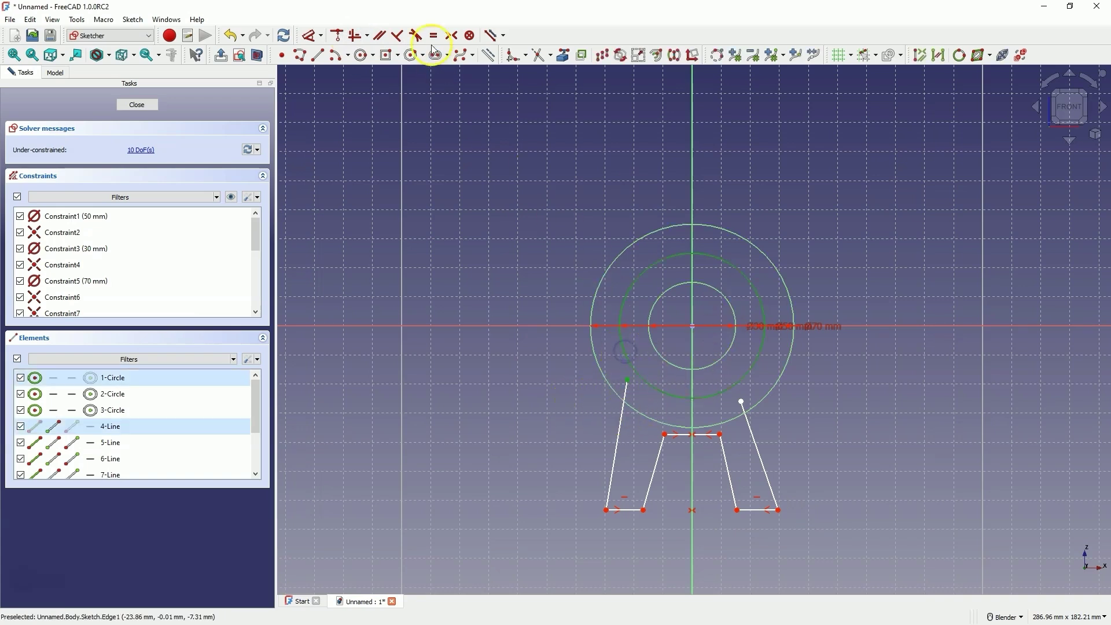
pyautogui.click(413, 37)
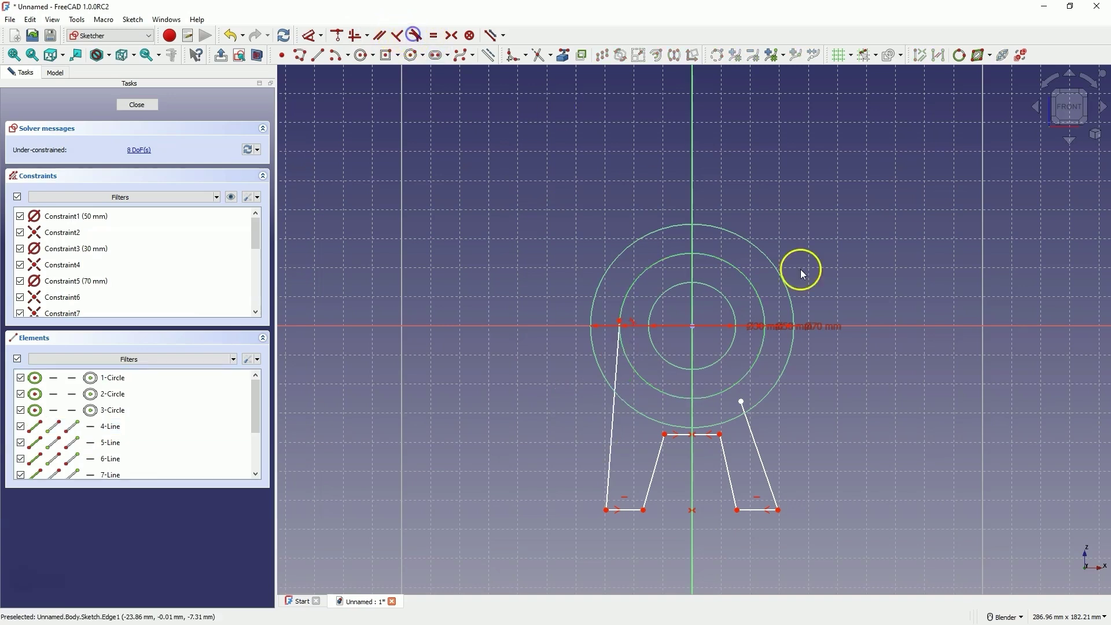
pyautogui.click(745, 398)
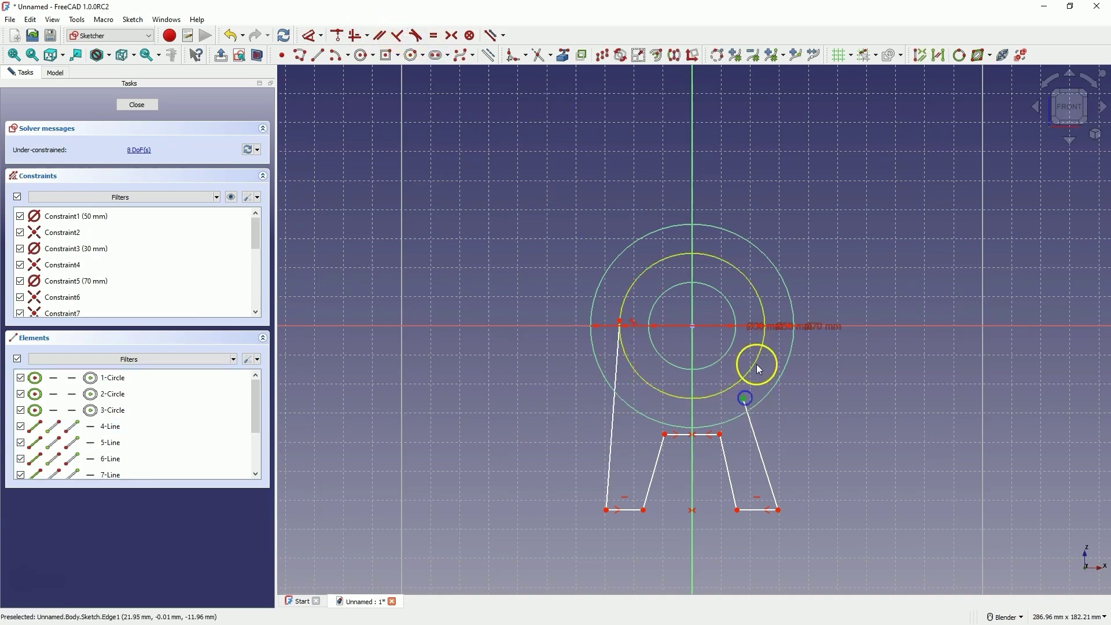
pyautogui.click(758, 355)
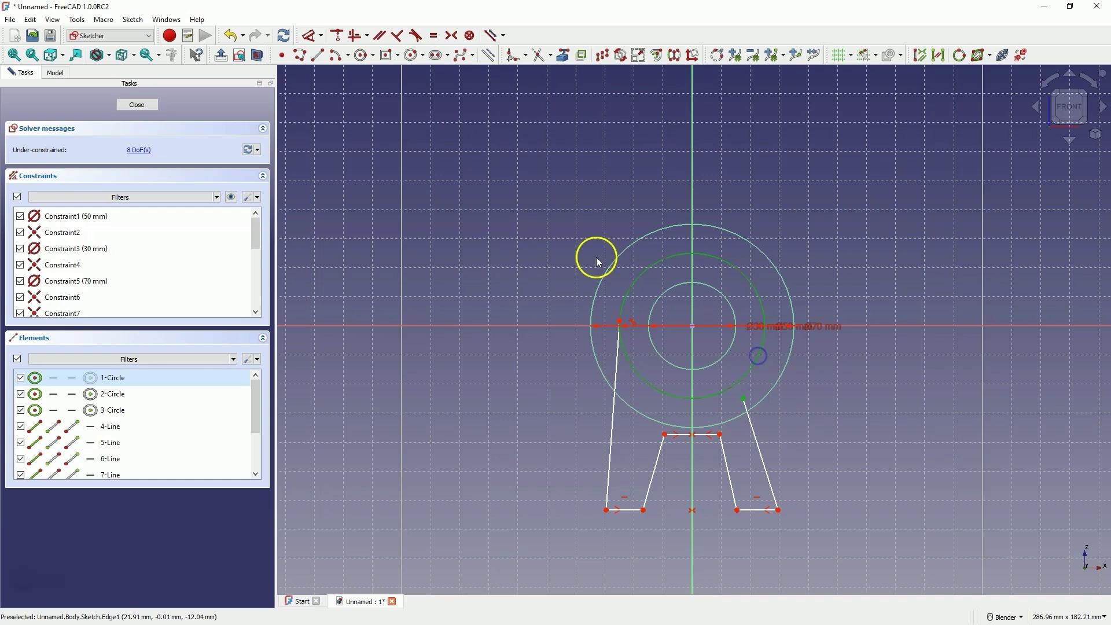
pyautogui.click(414, 35)
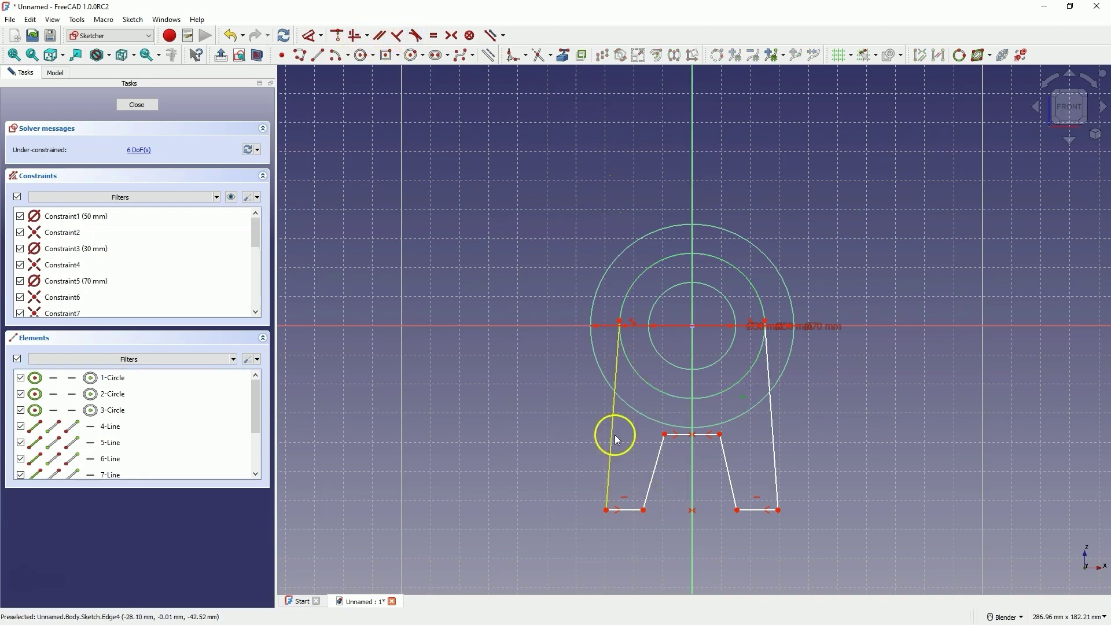
# - Dimension the distance between the two endpoints of the crossbar as 20 mm
pyautogui.click(665, 435)
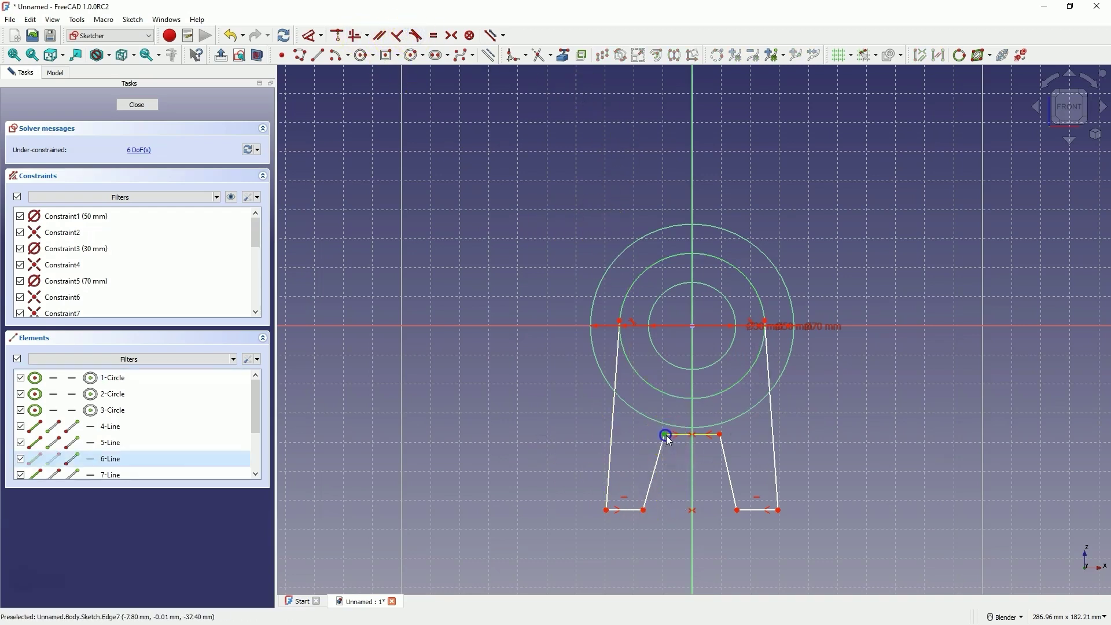
pyautogui.click(719, 433)
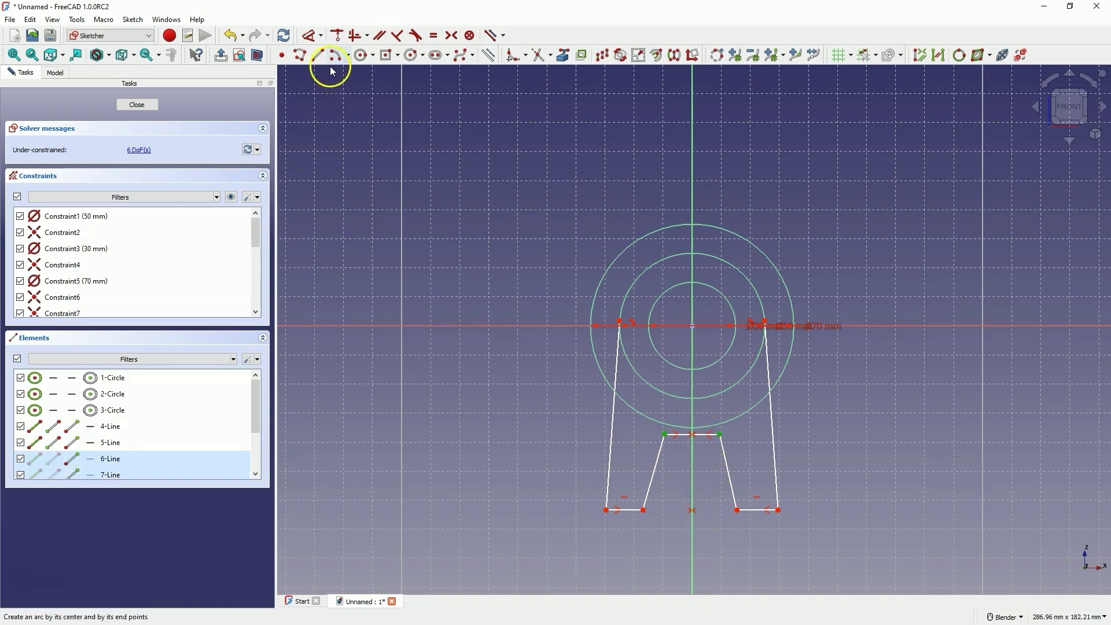
pyautogui.click(308, 36)
pyautogui.click(660, 560)
pyautogui.press('Return')
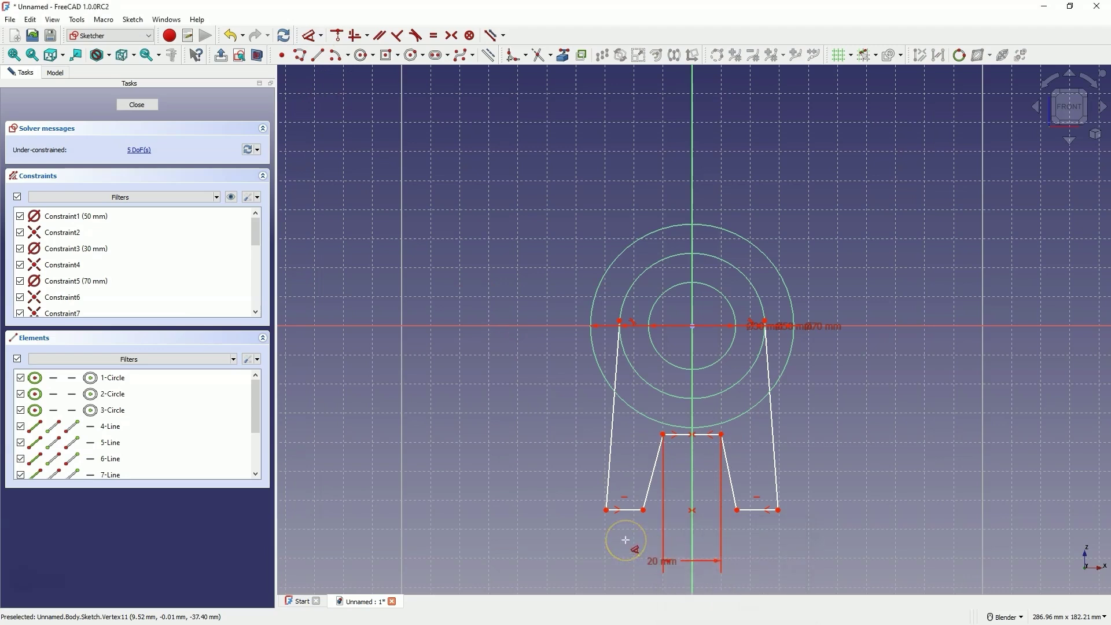
# - Dimension the horizontal bottom edge of the right foot as 20 mm
pyautogui.click(759, 509)
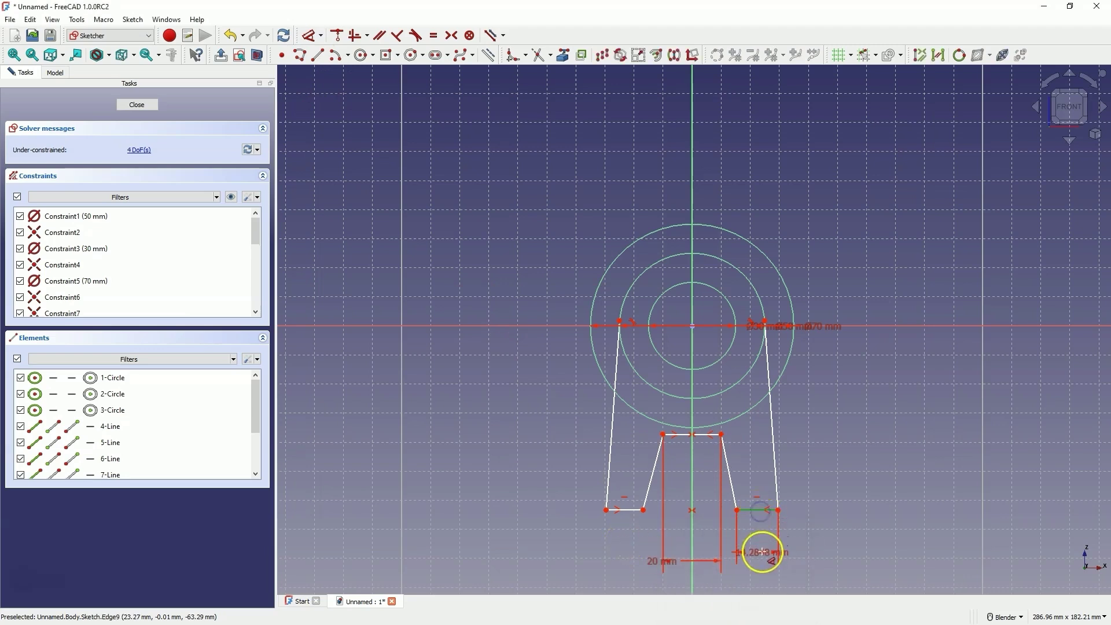
pyautogui.click(764, 554)
pyautogui.write('20')
pyautogui.press('Return')
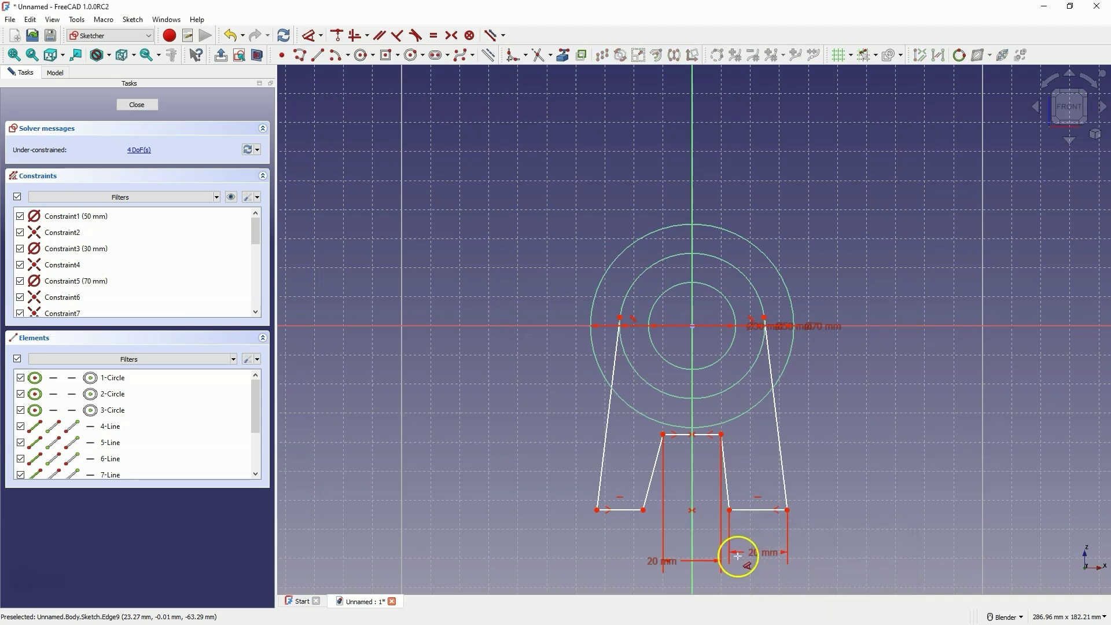
# - Dimension the vertical distance from the origin down to the left foot's outer corner as 70 mm
pyautogui.click(598, 509)
pyautogui.click(692, 340)
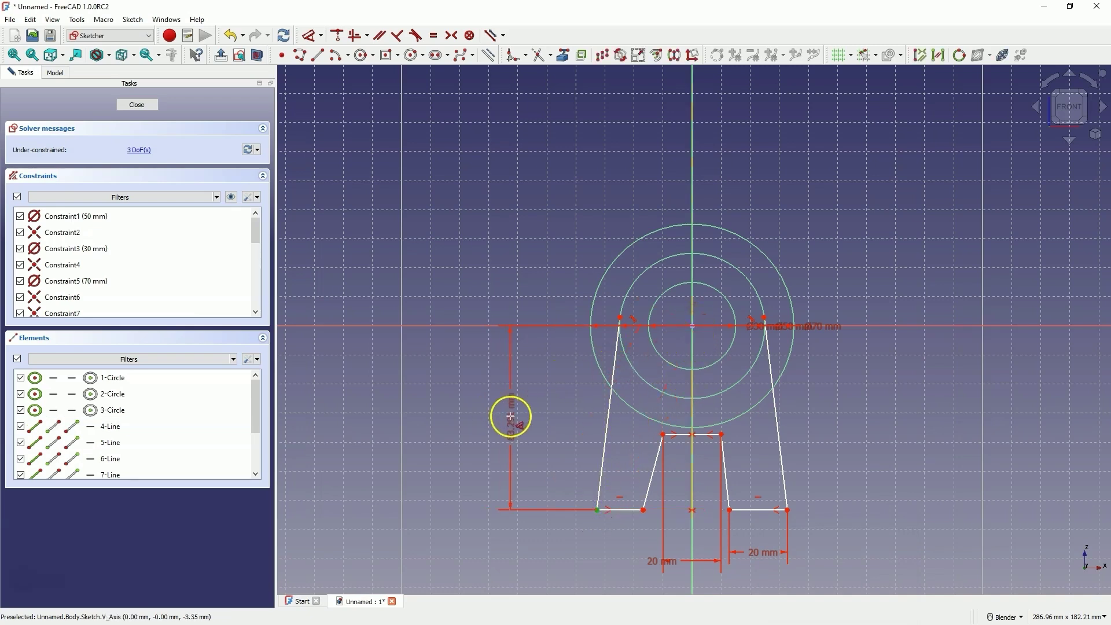
pyautogui.click(510, 411)
pyautogui.write('70')
pyautogui.press('Return')
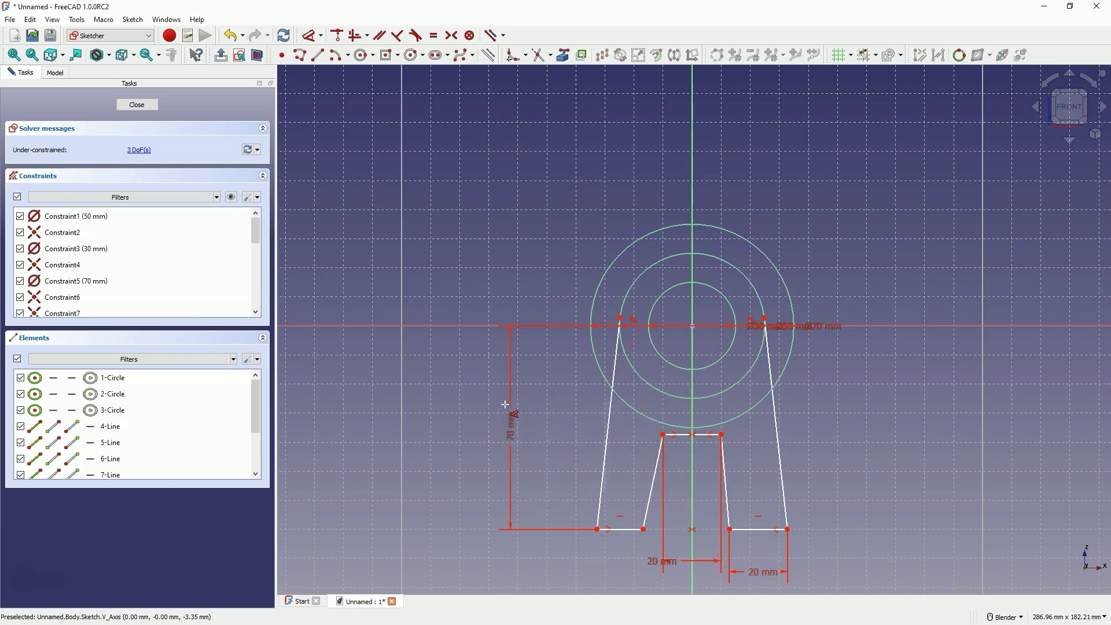
pyautogui.click(546, 405)
pyautogui.rightClick(553, 409)
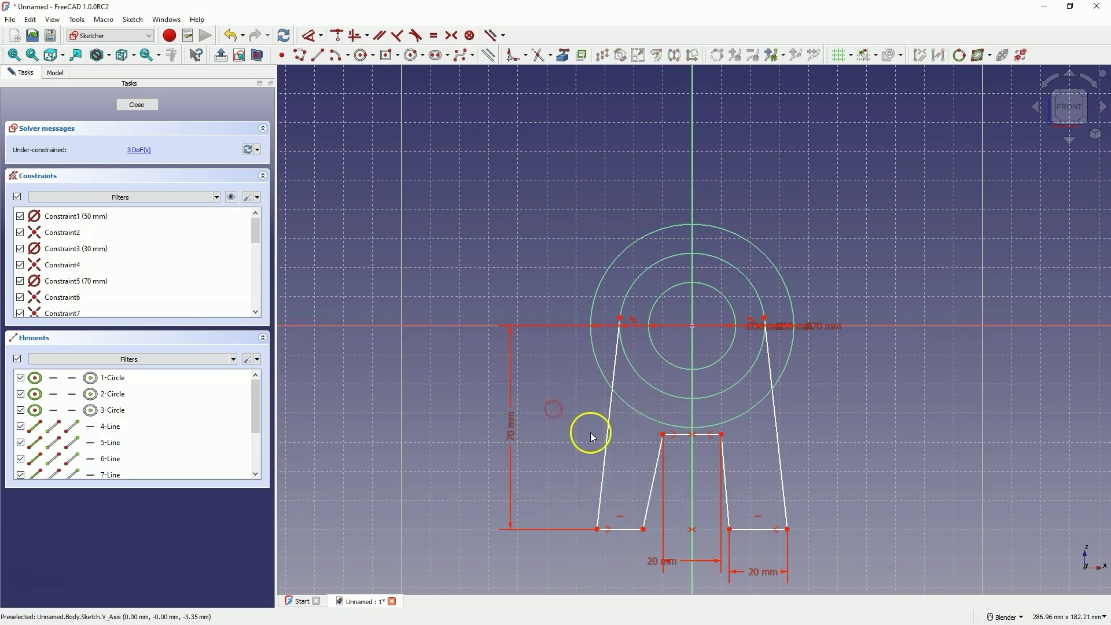
# - Constrain the right endpoint of the crossbar to lie on the 70 mm circle
pyautogui.click(722, 434)
pyautogui.click(727, 428)
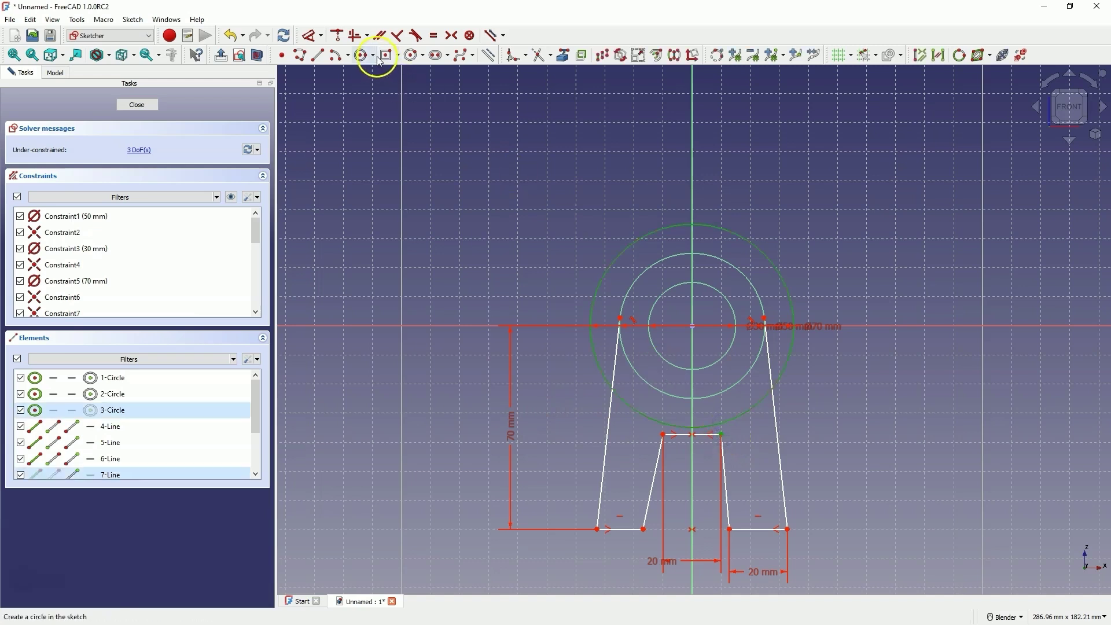
pyautogui.click(338, 36)
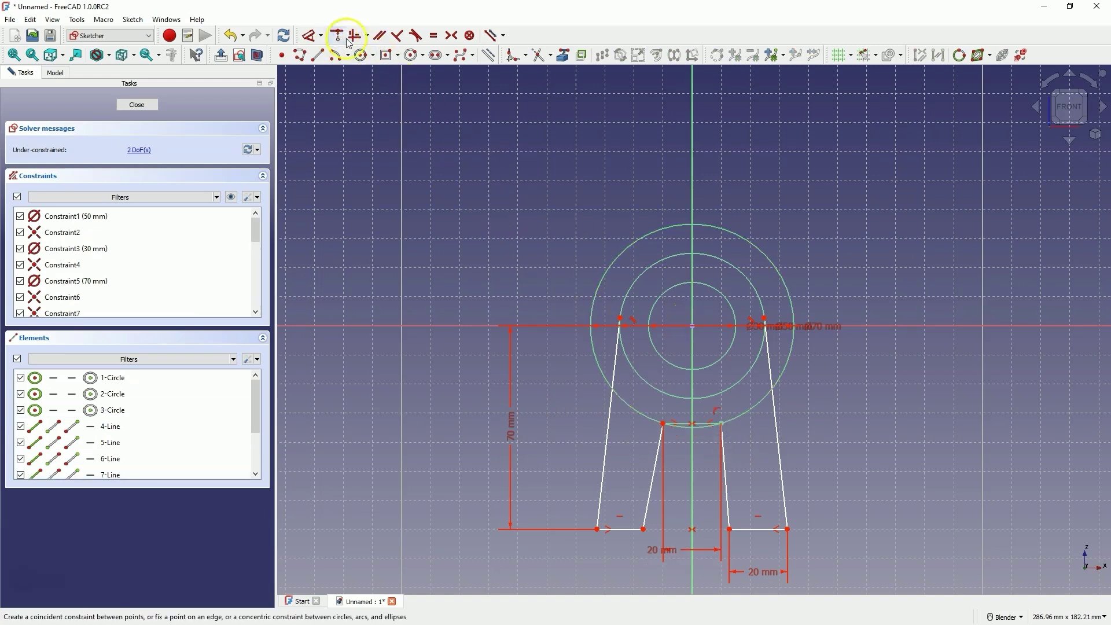
# - Pull the right foot's inner corner outward to about x = 20 mm and constrain both foot edges to equal length
pyautogui.moveTo(731, 529); pyautogui.dragTo(752, 534)
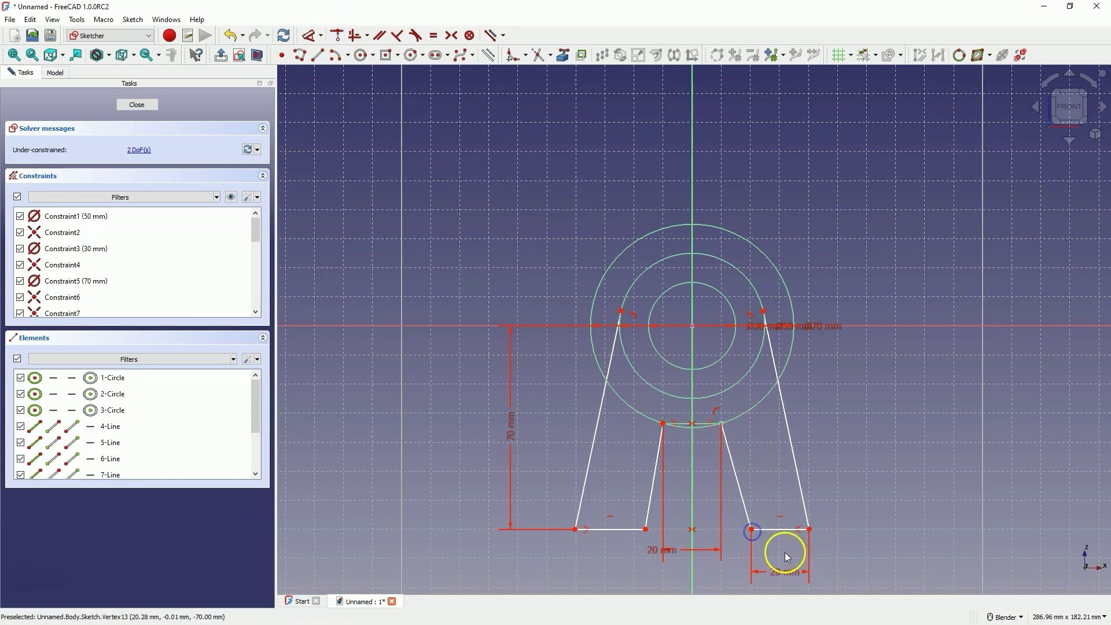
pyautogui.click(776, 530)
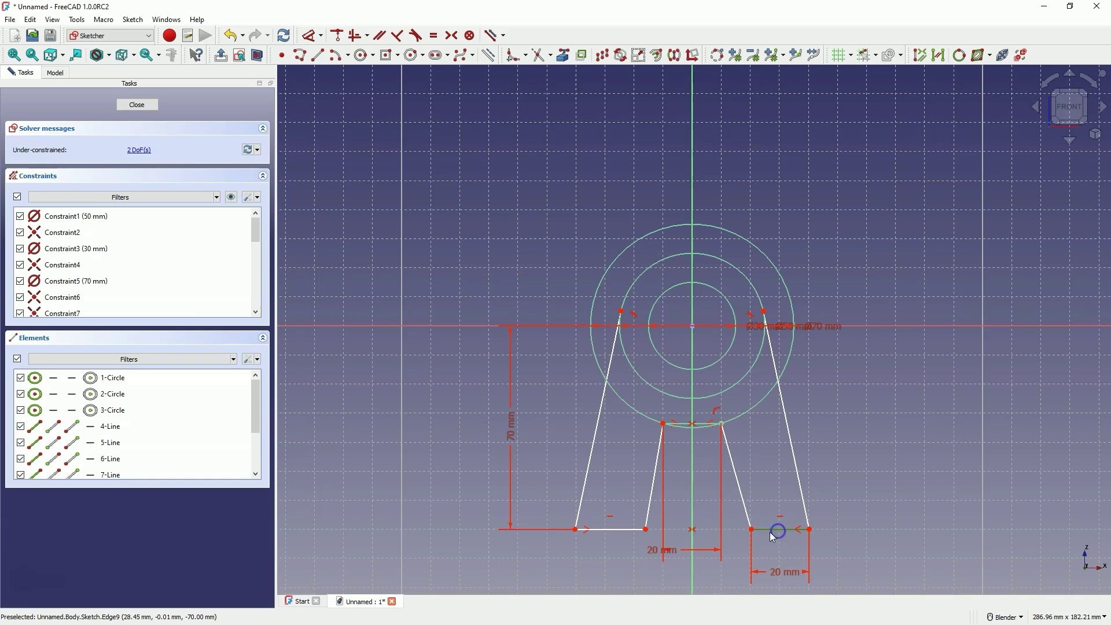
pyautogui.click(609, 529)
pyautogui.click(434, 36)
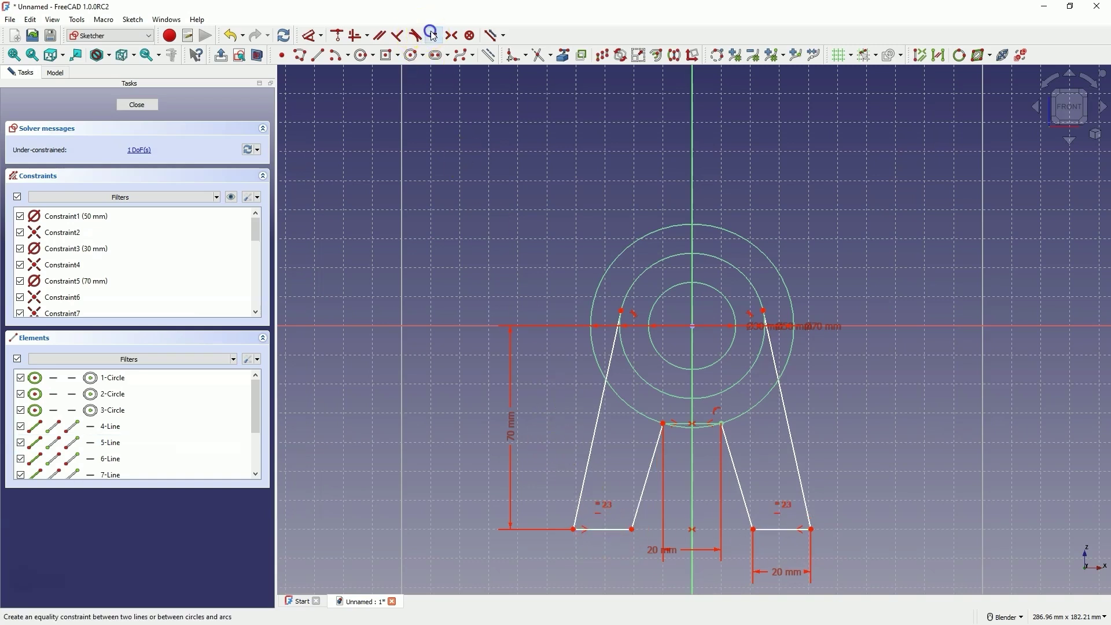
# - Dimension the distance between the inner corners of the two feet as 40 mm
pyautogui.click(635, 530)
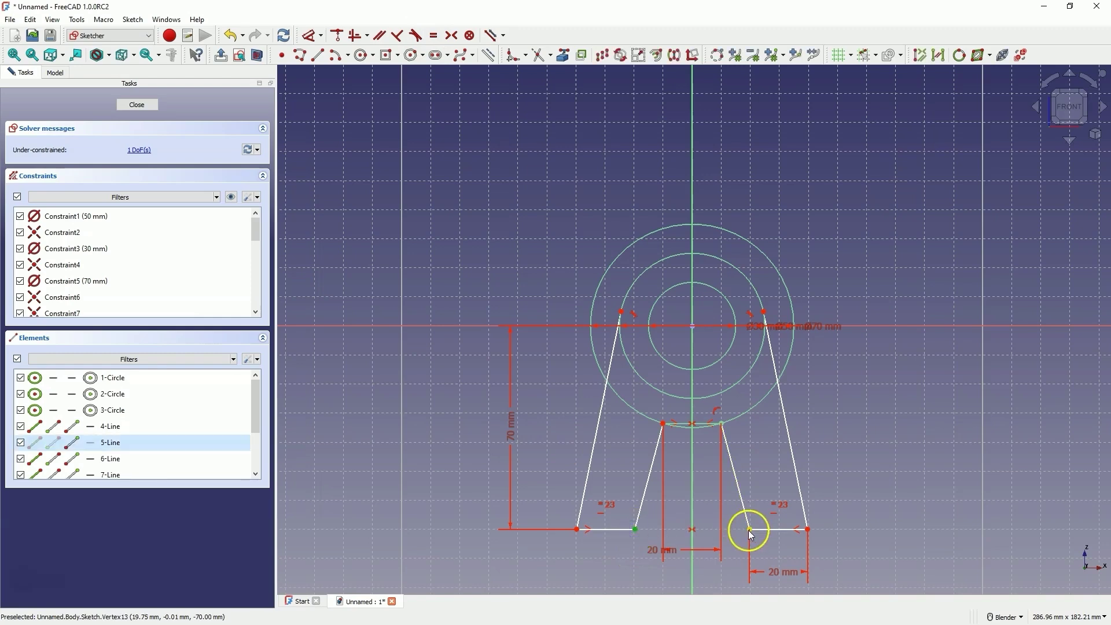
pyautogui.click(750, 529)
pyautogui.press('l')
pyautogui.scroll(-5, 717, 521)
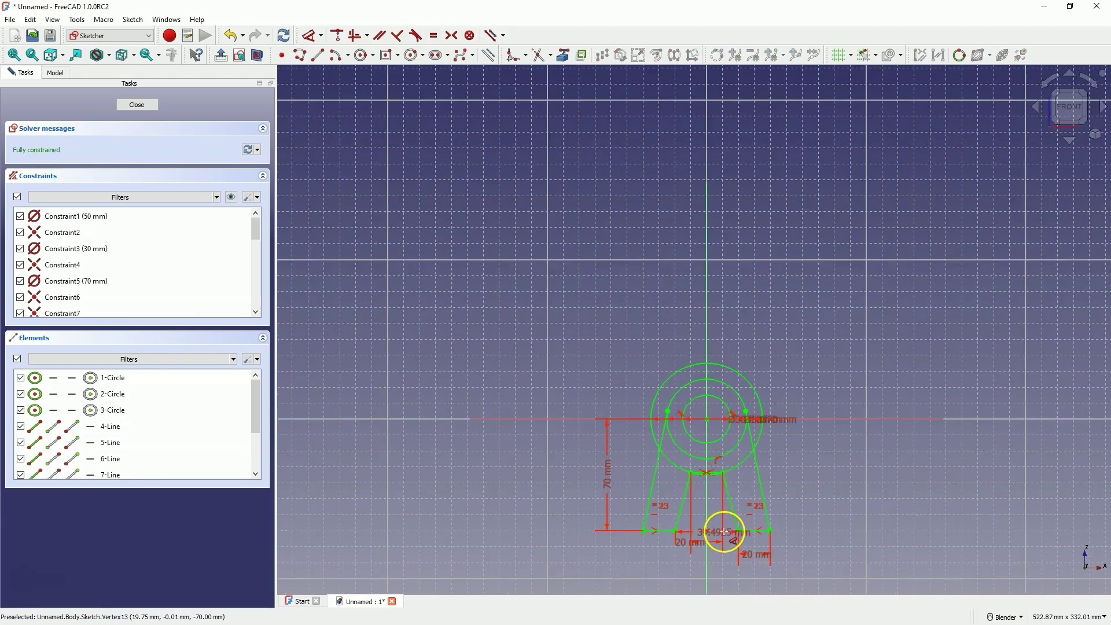
pyautogui.moveTo(719, 528)
pyautogui.mouseDown()
pyautogui.moveTo(714, 565)
pyautogui.moveTo(688, 573)
pyautogui.mouseUp()
pyautogui.click(669, 576)
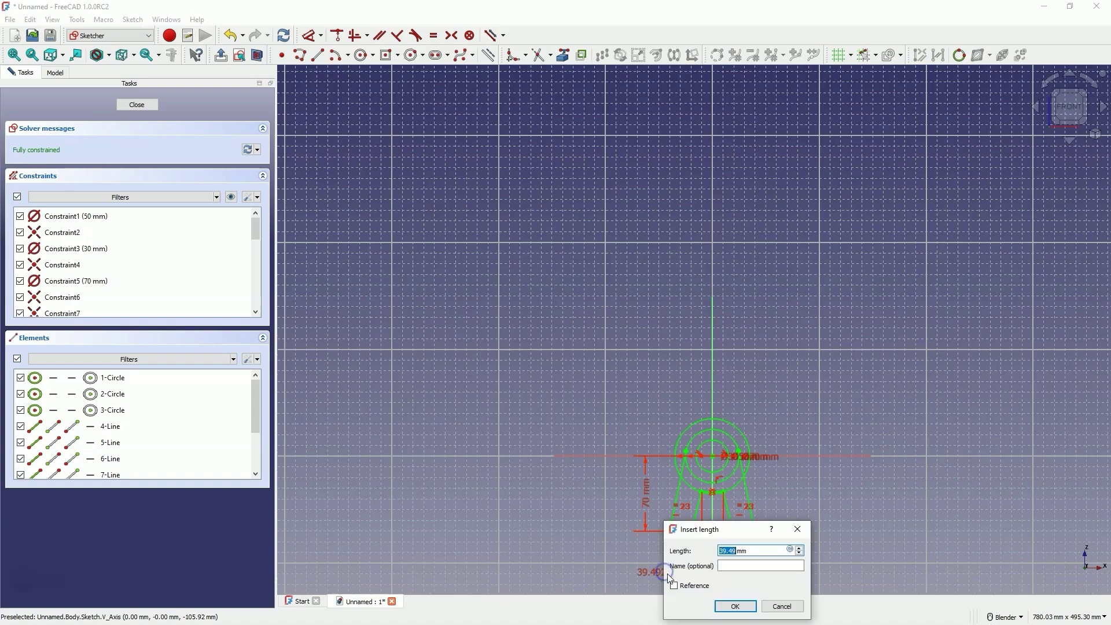
pyautogui.press('Return')
# - Trim away the 70 mm circle except its short arc between the inner leg lines, and trim the straight crossbar
pyautogui.scroll(3, 727, 483)
pyautogui.scroll(5, 722, 490)
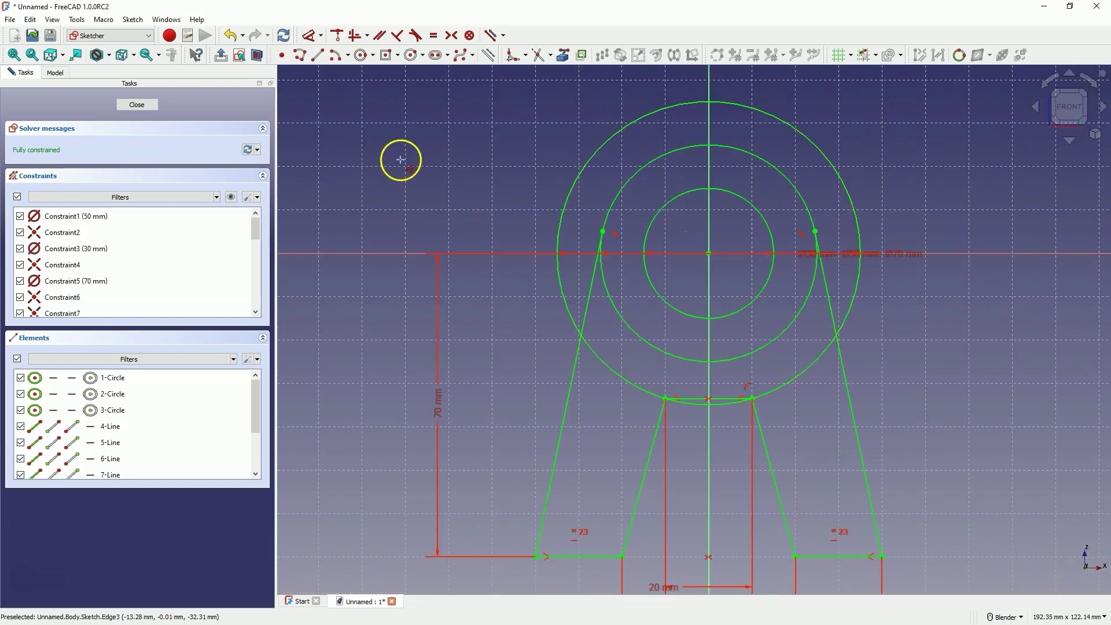
pyautogui.click(541, 56)
pyautogui.click(603, 141)
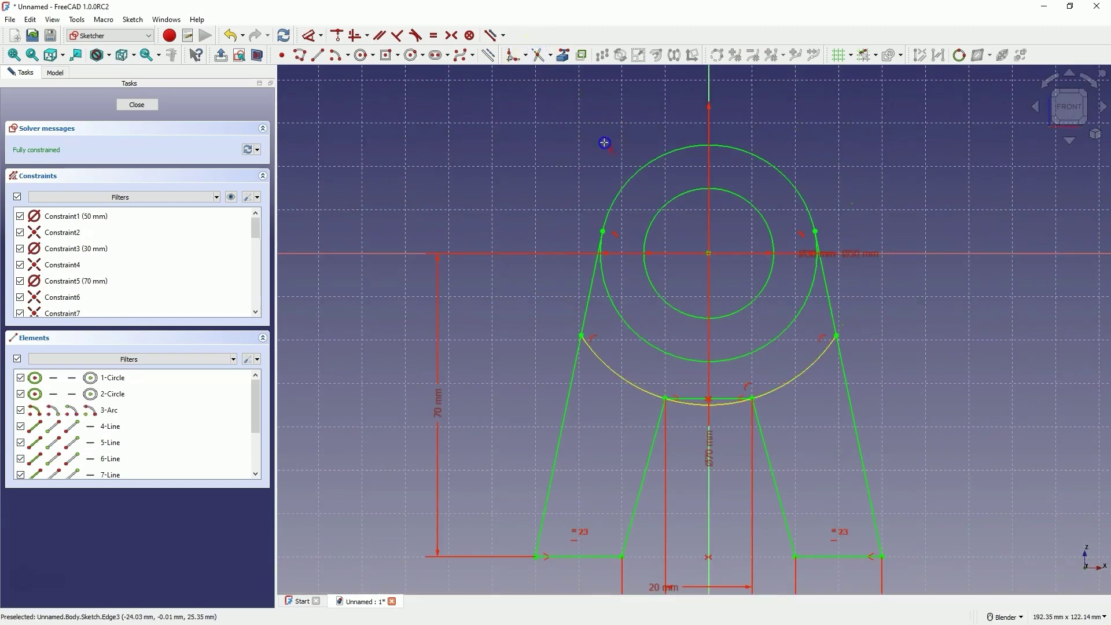
pyautogui.click(605, 364)
pyautogui.click(810, 366)
pyautogui.click(723, 398)
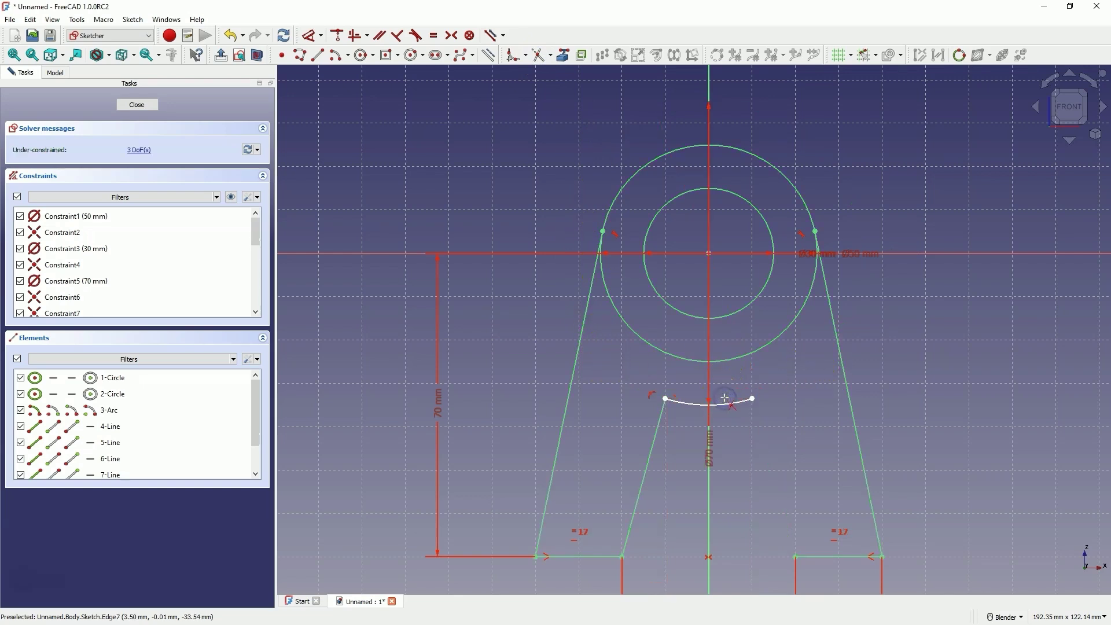
# - Undo the last trim to restore the right inner leg line, and trim the lower part of the 50 mm circle
pyautogui.hotkey('ctrl', 'z')
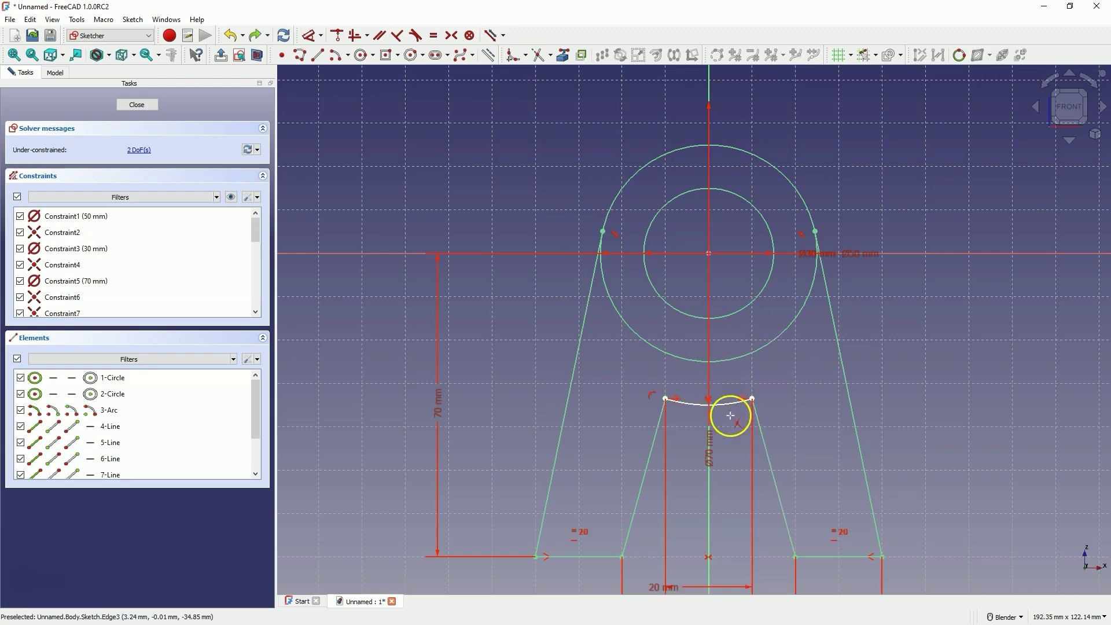
pyautogui.scroll(-1, 740, 399)
pyautogui.scroll(2, 739, 397)
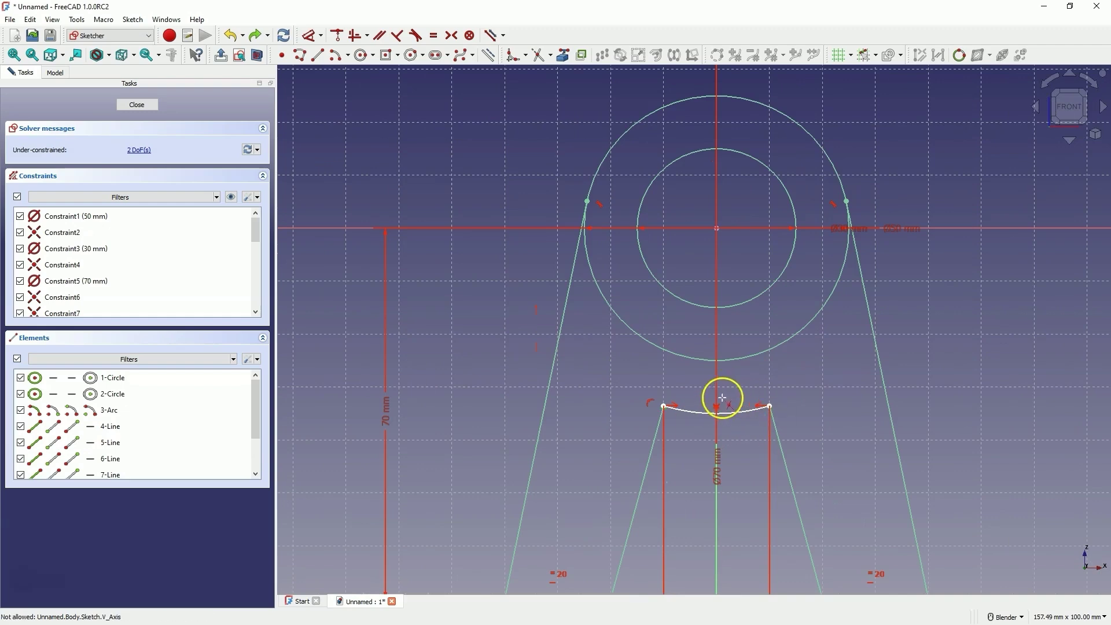
pyautogui.click(760, 352)
pyautogui.scroll(-2, 642, 297)
pyautogui.rightClick(715, 321)
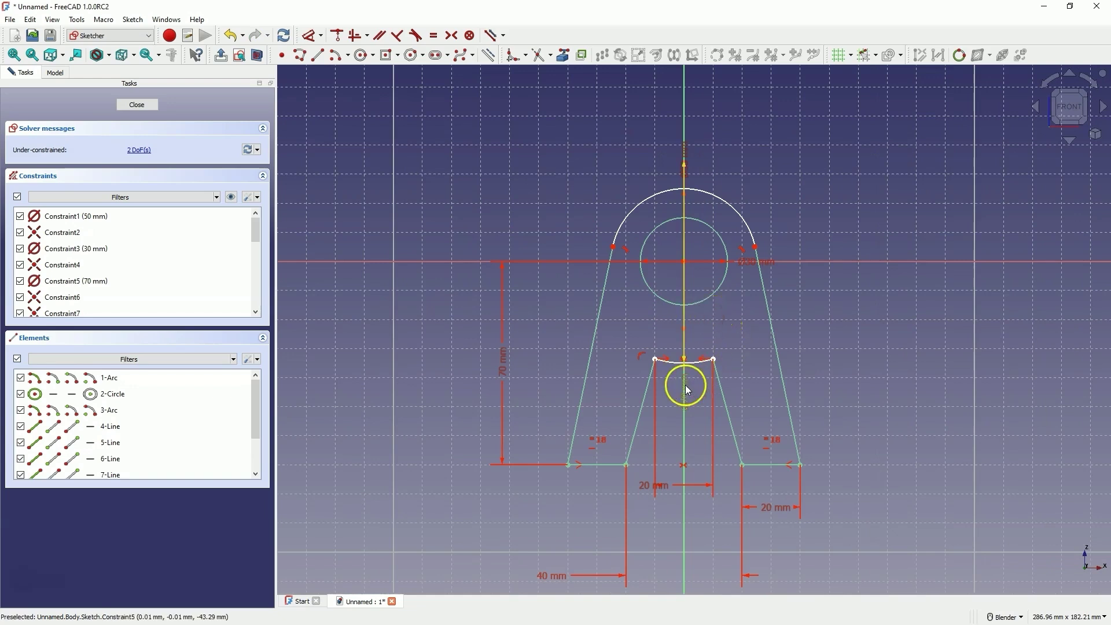
# - Move the 70 mm diameter dimension off the vertical axis and join the left inner leg's upper endpoint to the lower arc's left end
pyautogui.moveTo(685, 389); pyautogui.dragTo(710, 351)
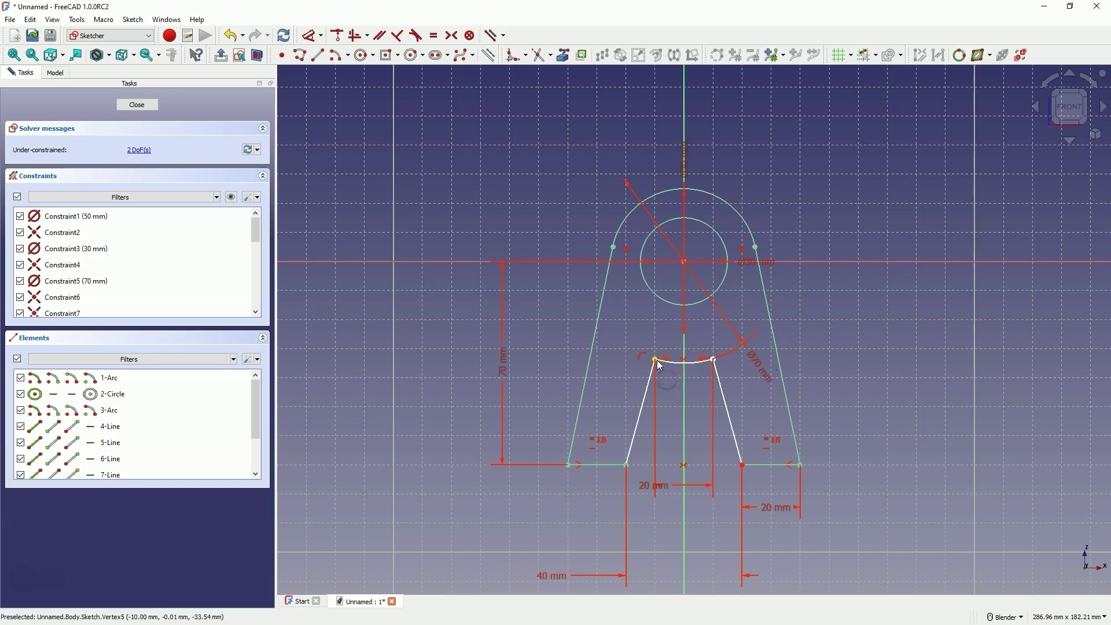
pyautogui.moveTo(665, 363); pyautogui.dragTo(671, 366)
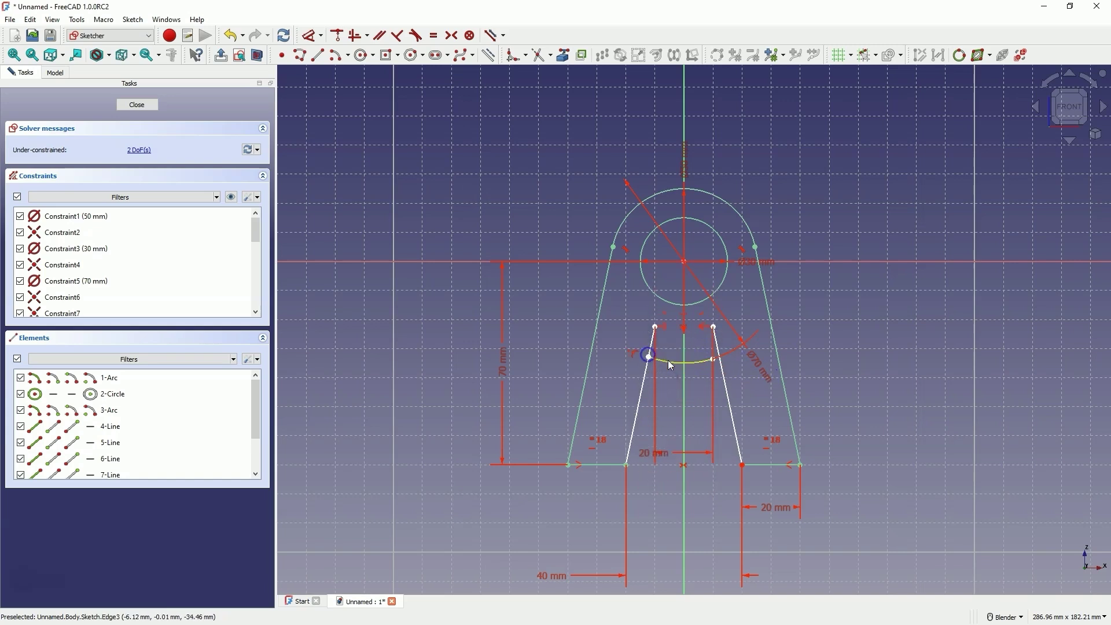
pyautogui.click(654, 329)
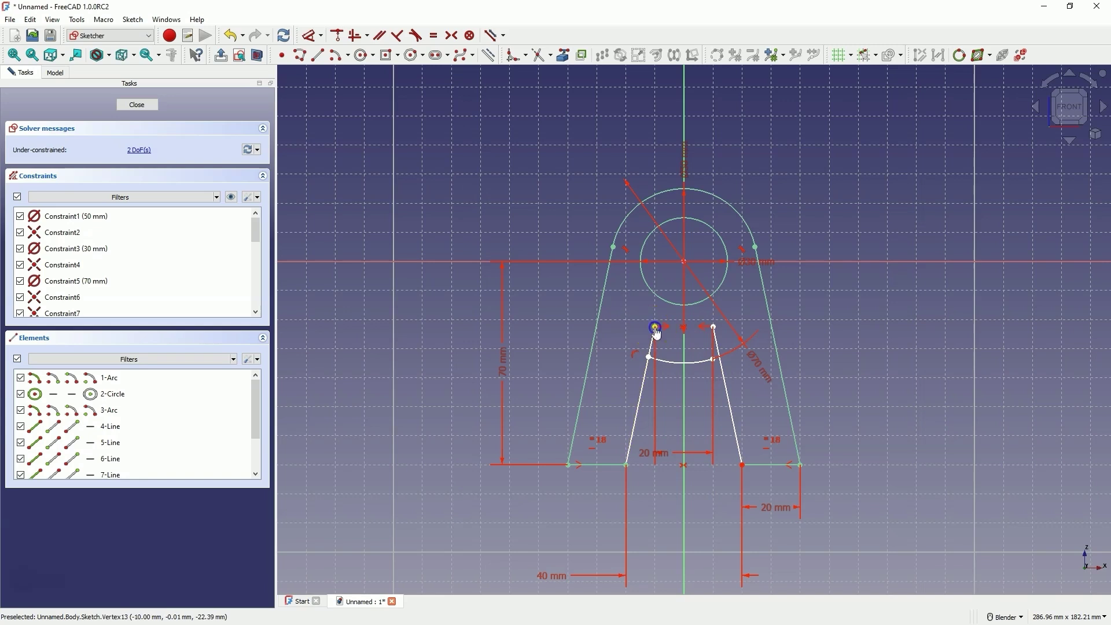
pyautogui.click(678, 368)
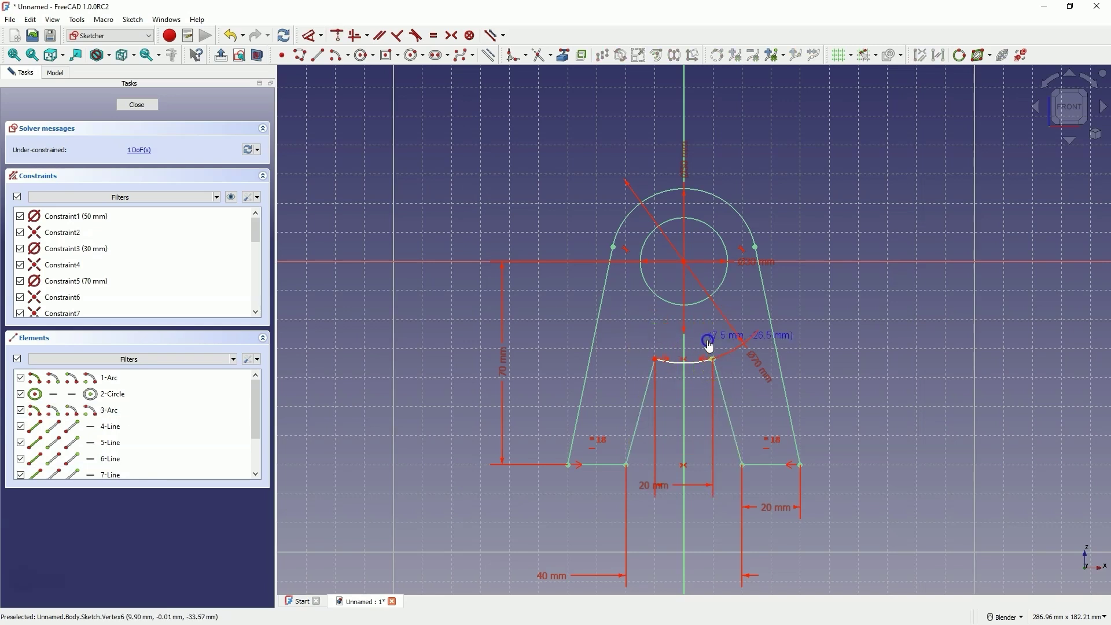
# - Try to constrain the lower arc's right end to the upper endpoint of the right inner leg, and undo it
pyautogui.moveTo(707, 343); pyautogui.dragTo(709, 368)
pyautogui.click(699, 366)
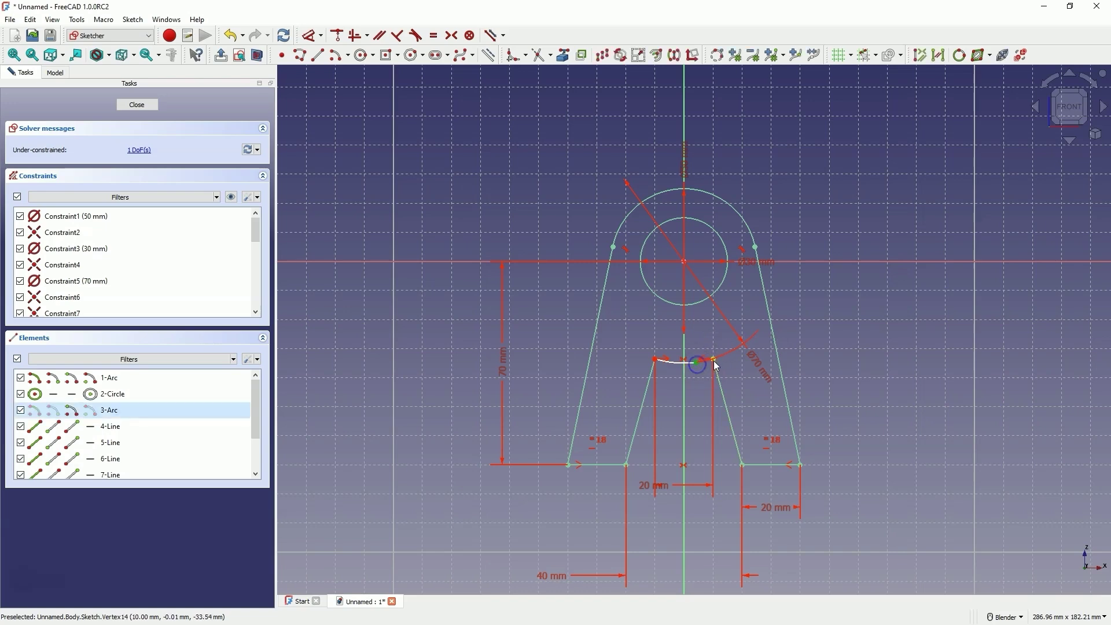
pyautogui.click(714, 366)
pyautogui.press('t')
pyautogui.scroll(2, 709, 368)
pyautogui.hotkey('ctrl', 'z')
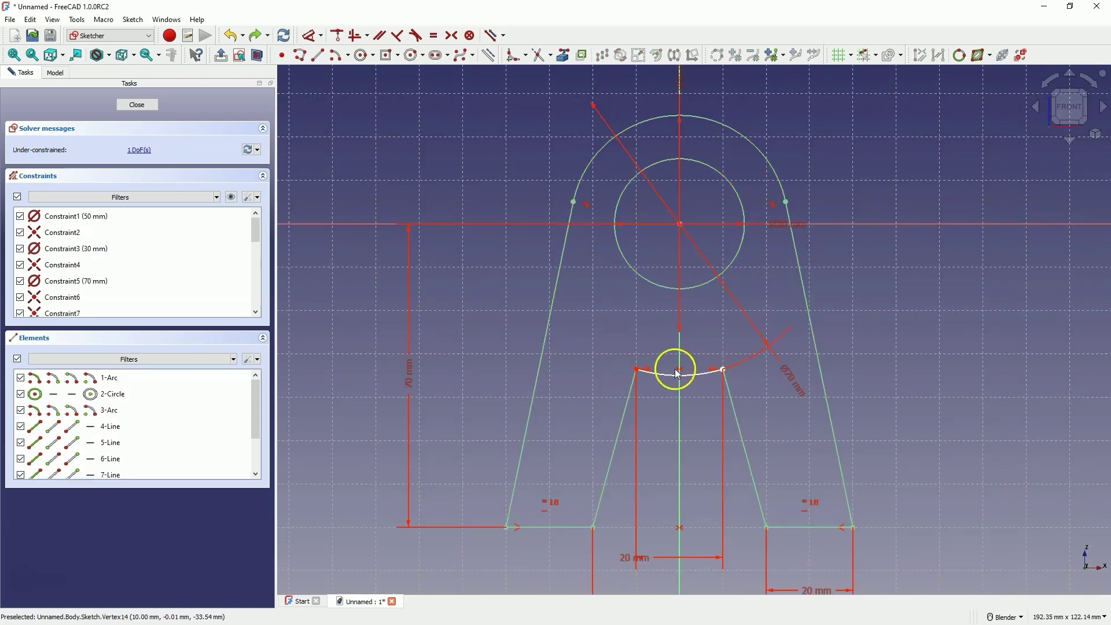
# - Pull the lower arc's right end inward to about x = 5 mm, retry constraining it to the right inner leg, and undo the constraint
pyautogui.moveTo(724, 375); pyautogui.dragTo(702, 381)
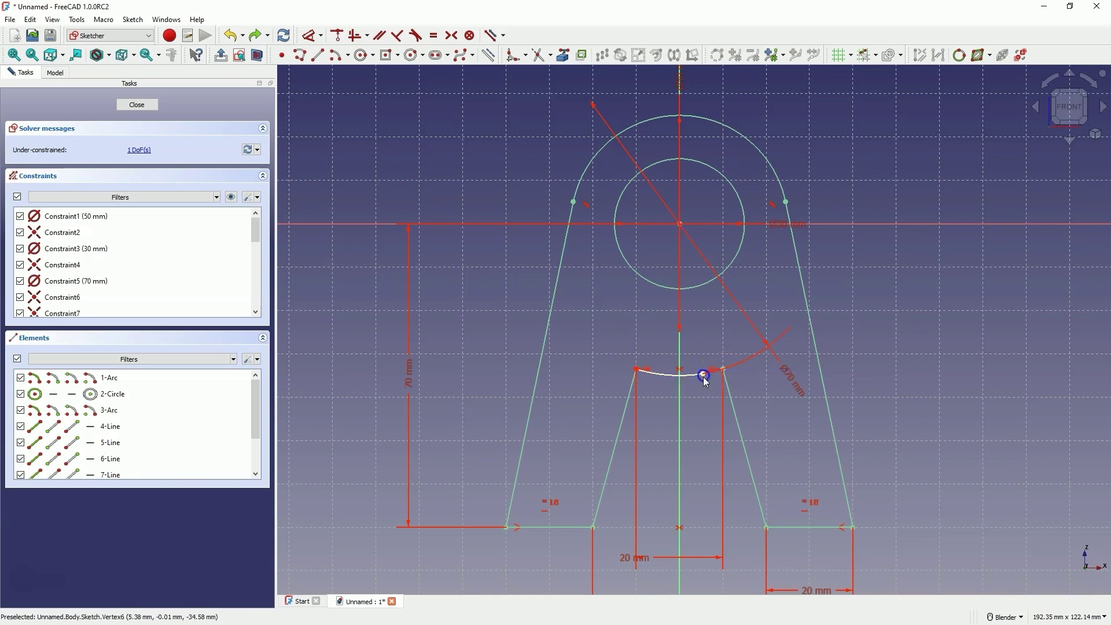
pyautogui.click(702, 373)
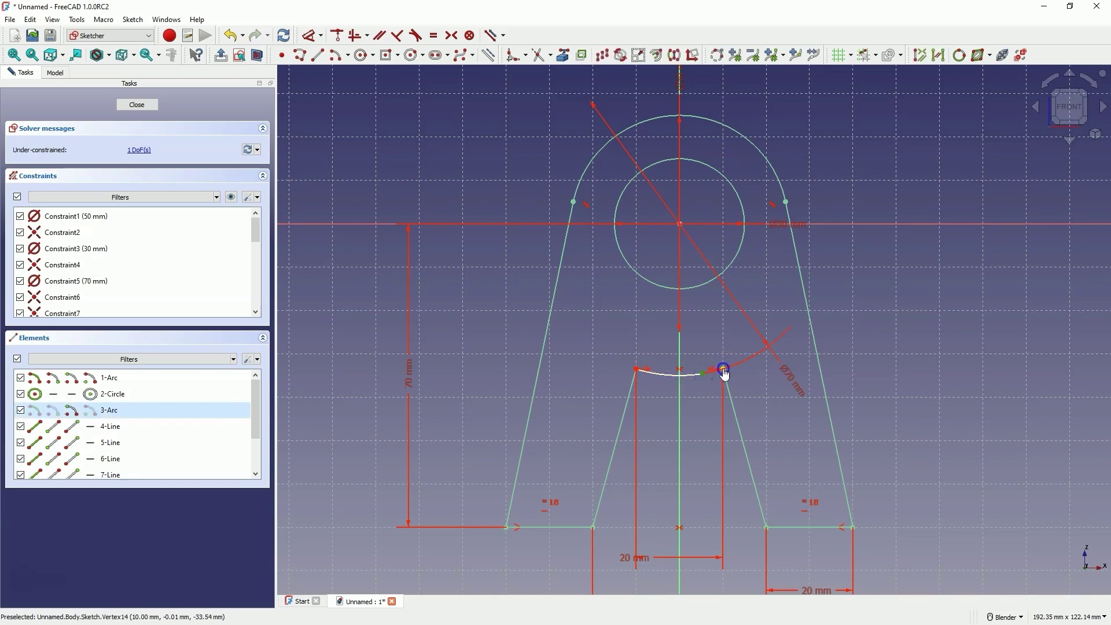
pyautogui.moveTo(725, 376); pyautogui.dragTo(723, 386)
pyautogui.click(713, 399)
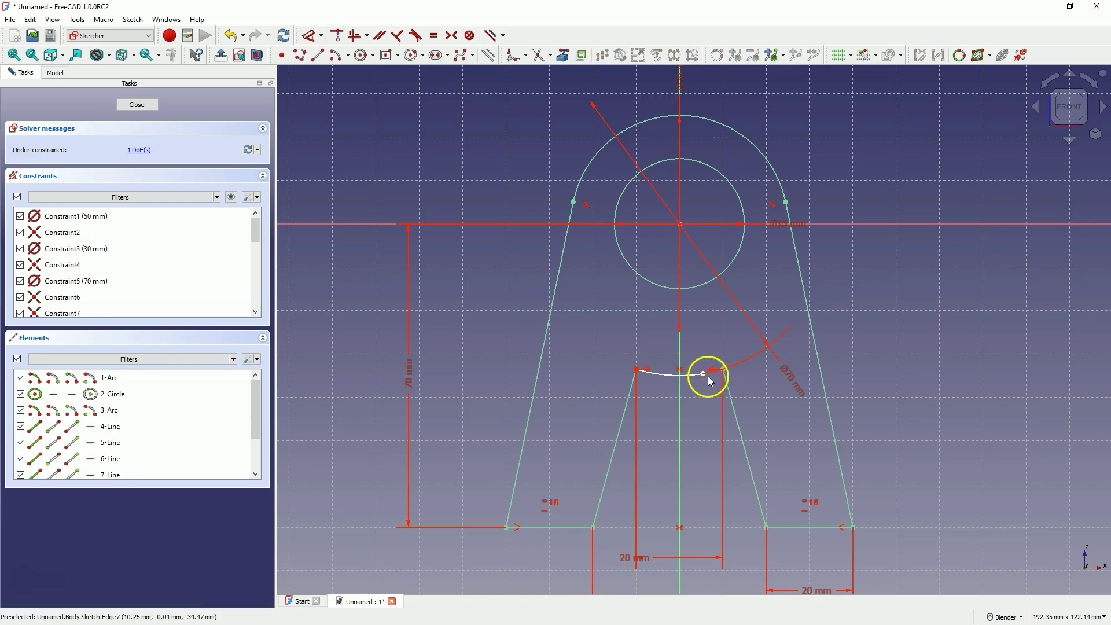
pyautogui.click(704, 374)
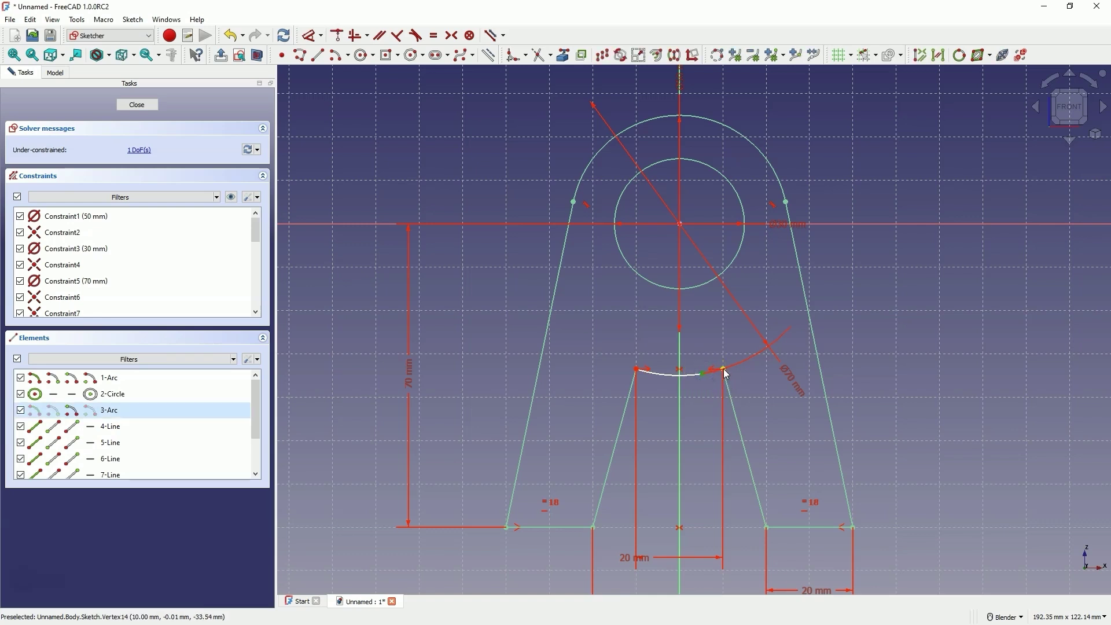
pyautogui.click(722, 384)
pyautogui.click(685, 380)
pyautogui.click(413, 224)
pyautogui.click(696, 400)
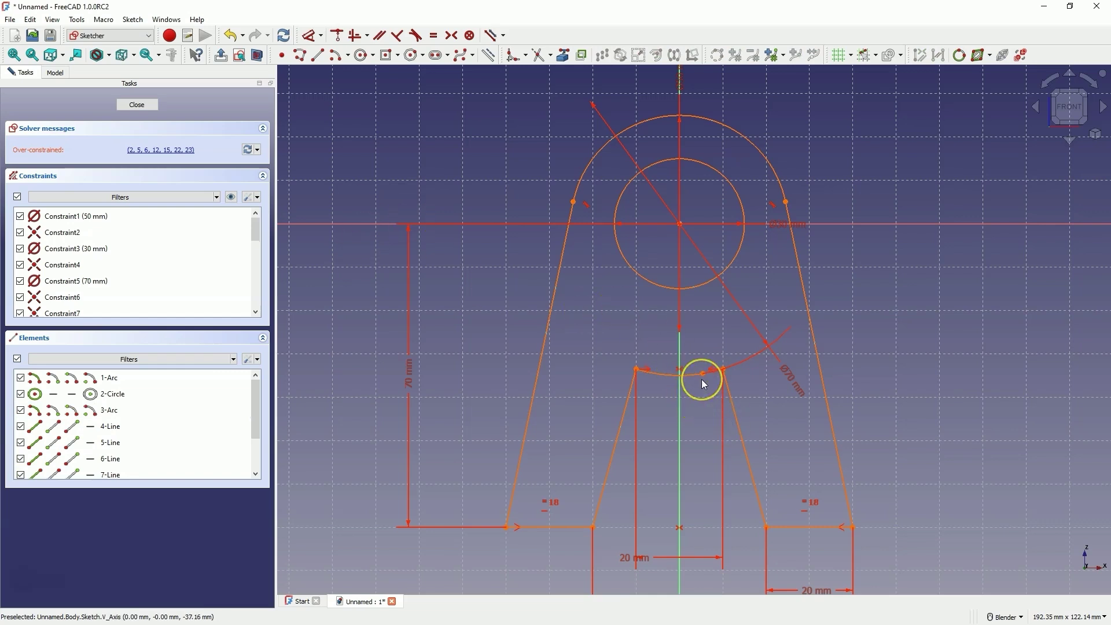
pyautogui.hotkey('ctrl', 'z')
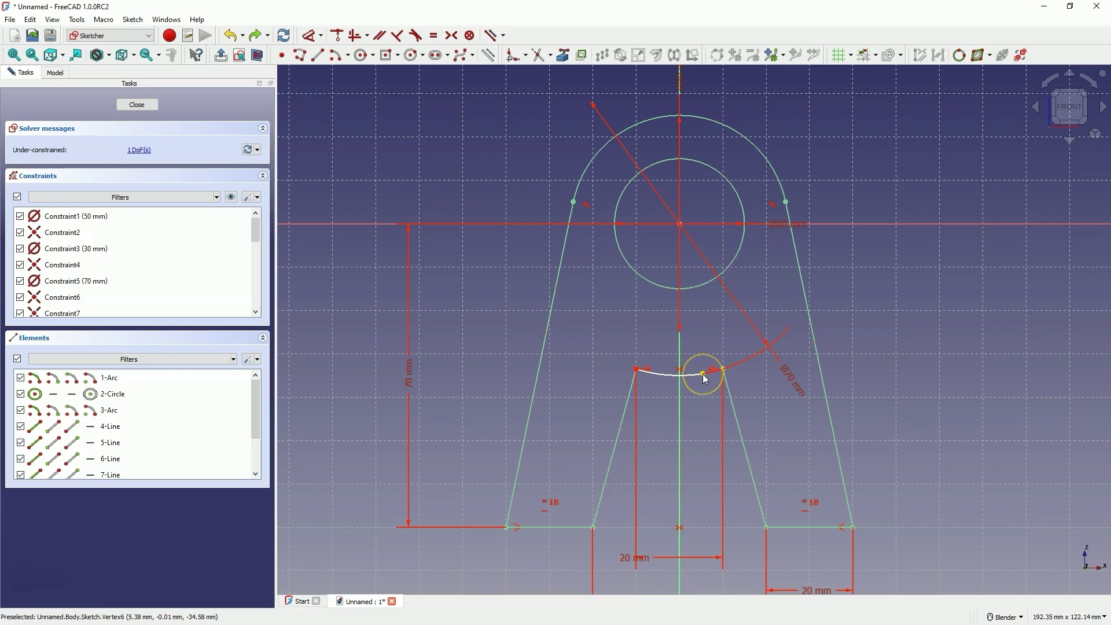
# - Constrain the lower arc's two endpoints to lie horizontally level with each other
pyautogui.click(702, 374)
pyautogui.click(637, 368)
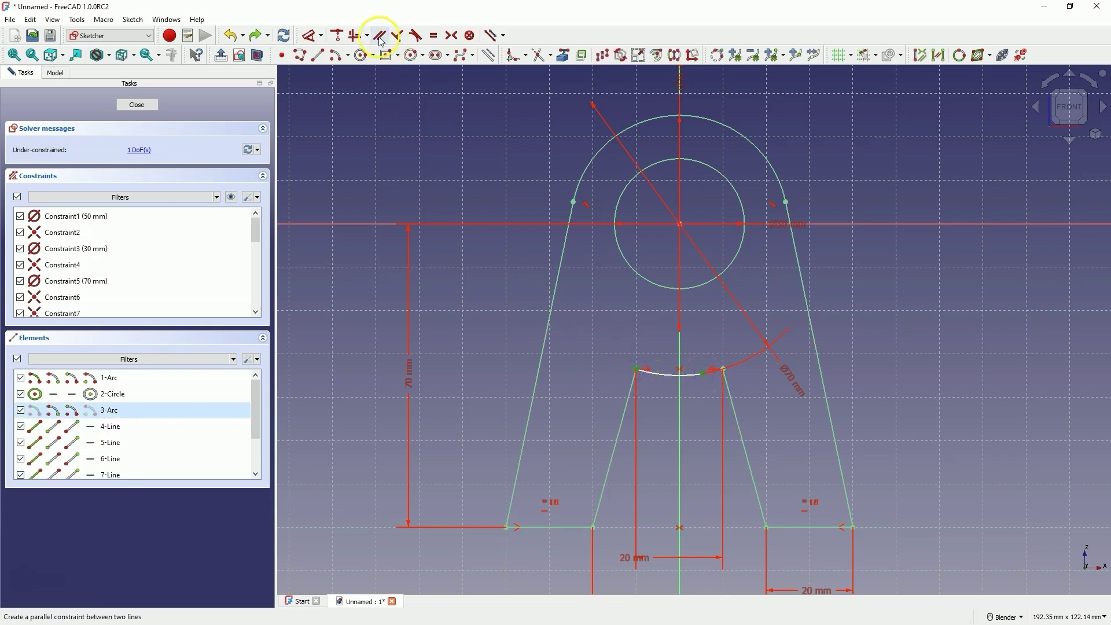
pyautogui.click(356, 35)
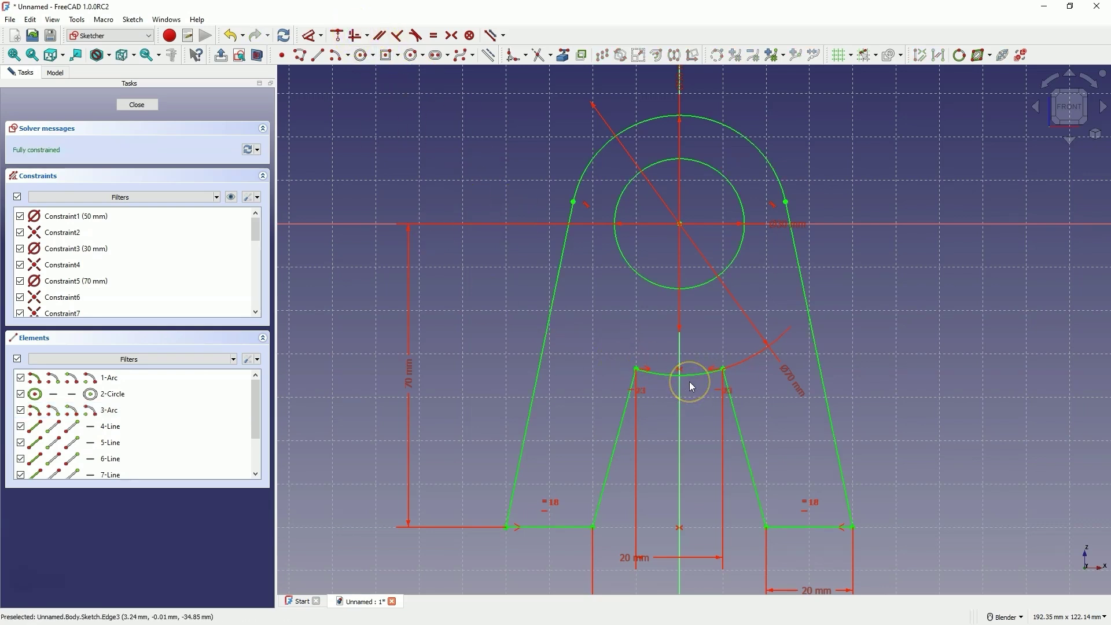
# - Set the lower arc's diameter to 60 mm and close the sketch
pyautogui.click(790, 375)
pyautogui.doubleClick(791, 375)
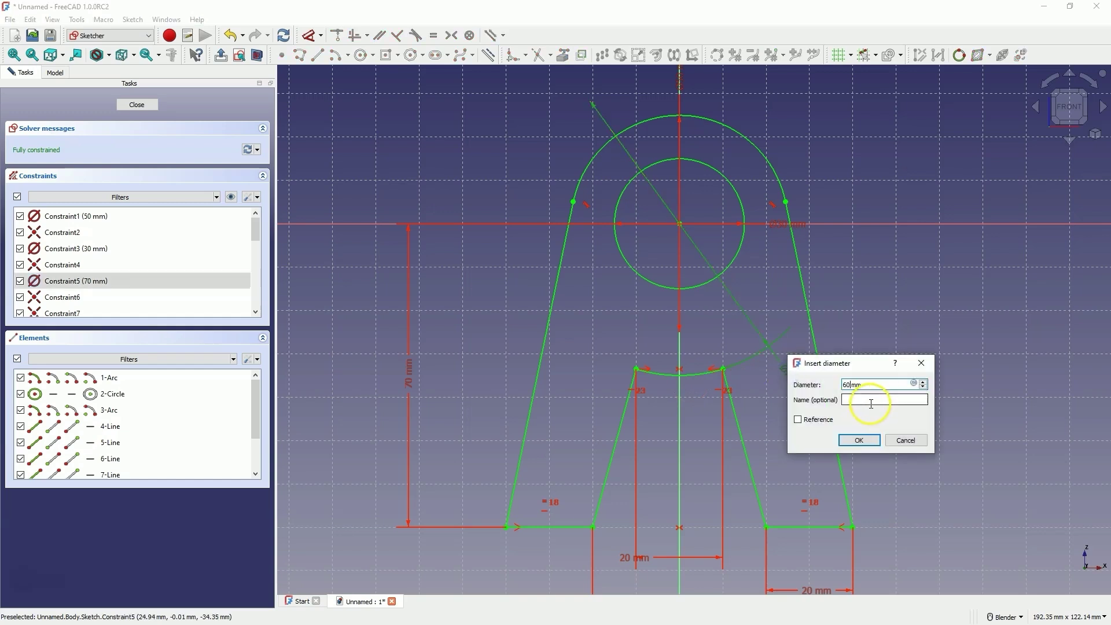
pyautogui.write('60')
pyautogui.press('Return')
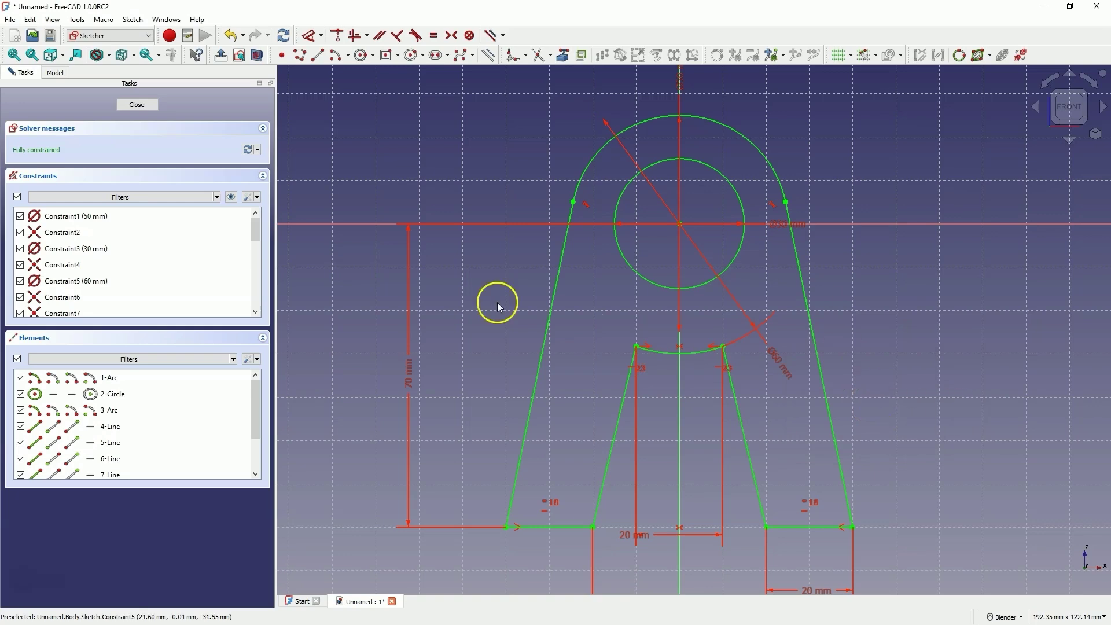
pyautogui.click(137, 104)
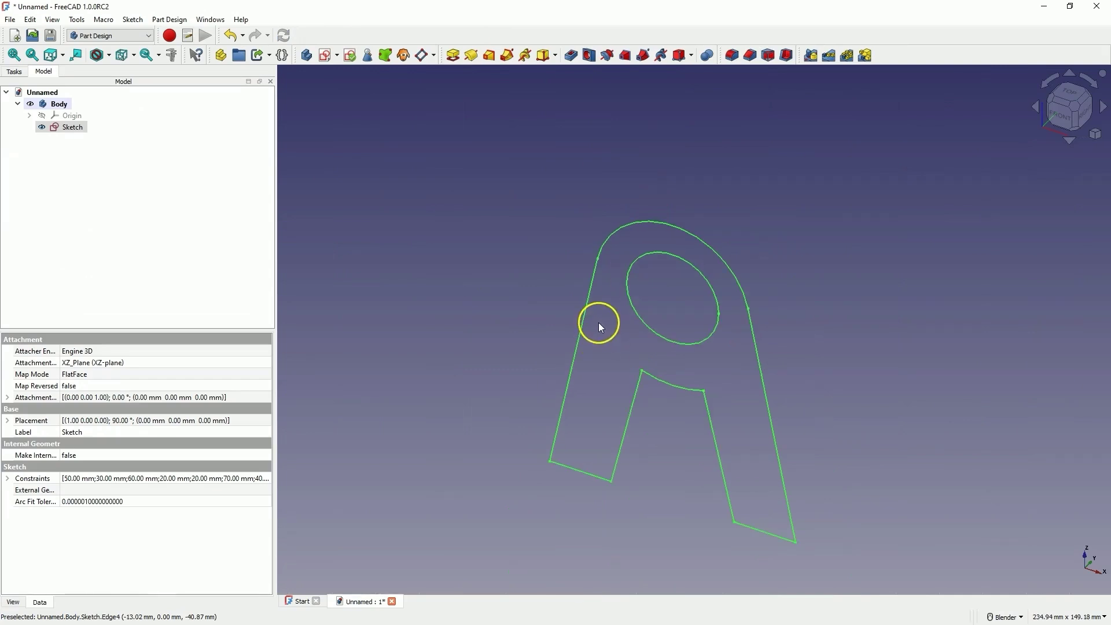
# - Pad the closed bracket profile to a length of 15 mm
pyautogui.click(454, 54)
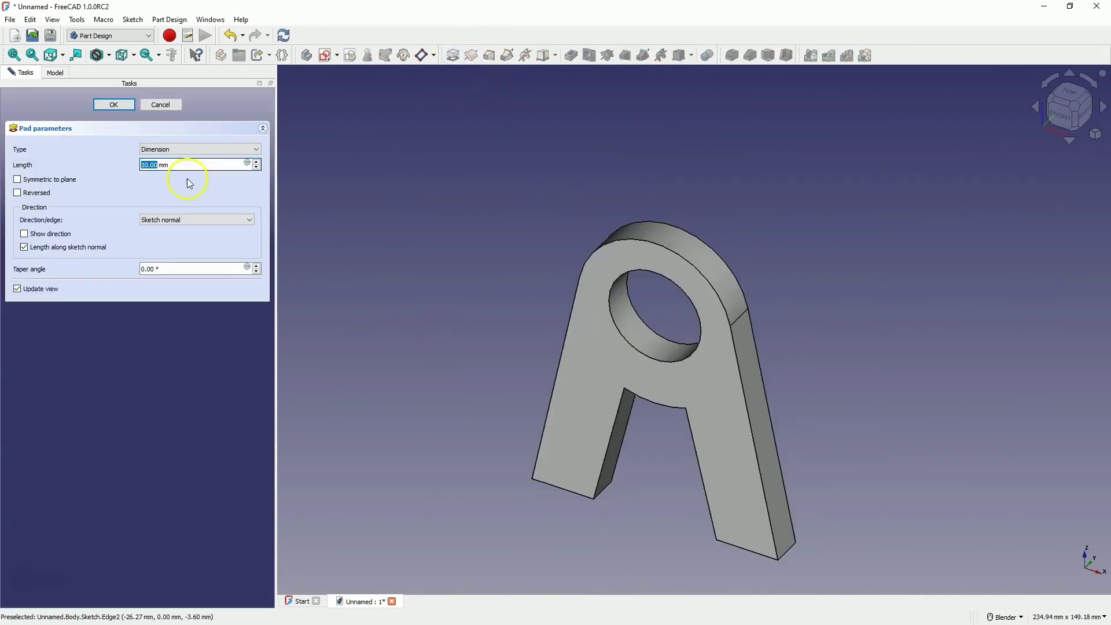
pyautogui.doubleClick(152, 164)
pyautogui.scroll(3, 153, 165)
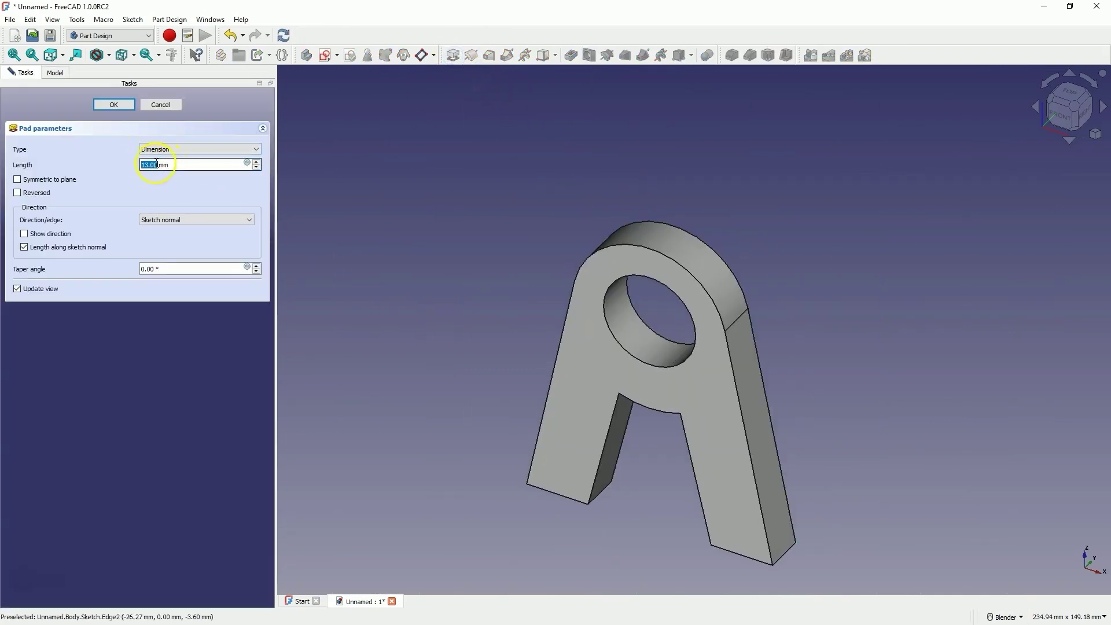
pyautogui.scroll(1, 152, 164)
pyautogui.click(129, 106)
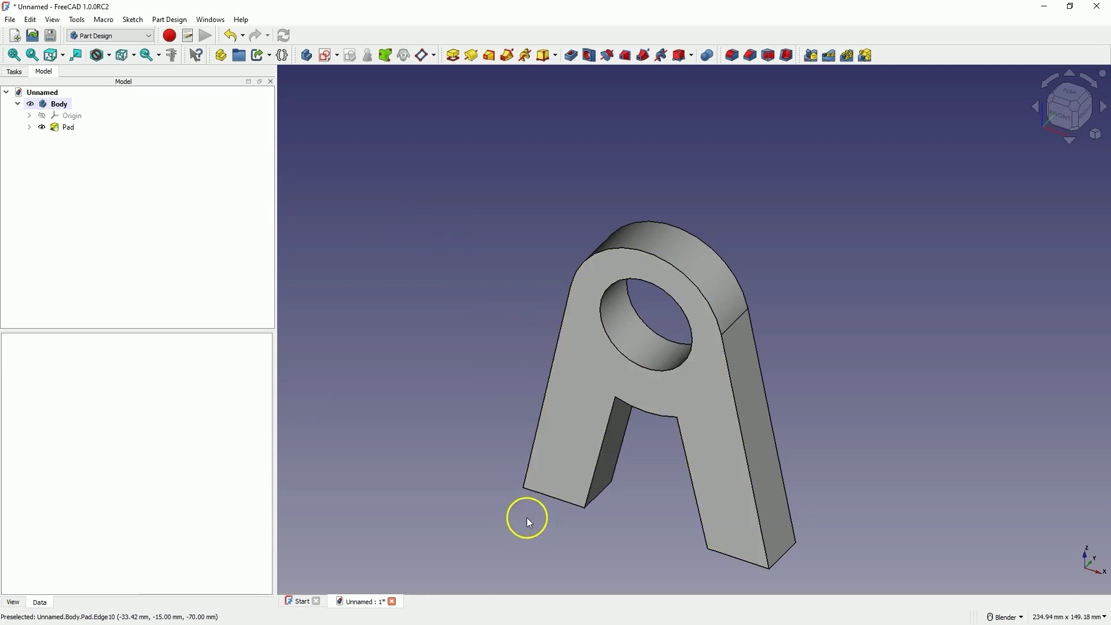
# - Create a sketch on the bracket's front face and import the left leg's outer, bottom and inner edges as external geometry
pyautogui.click(567, 463)
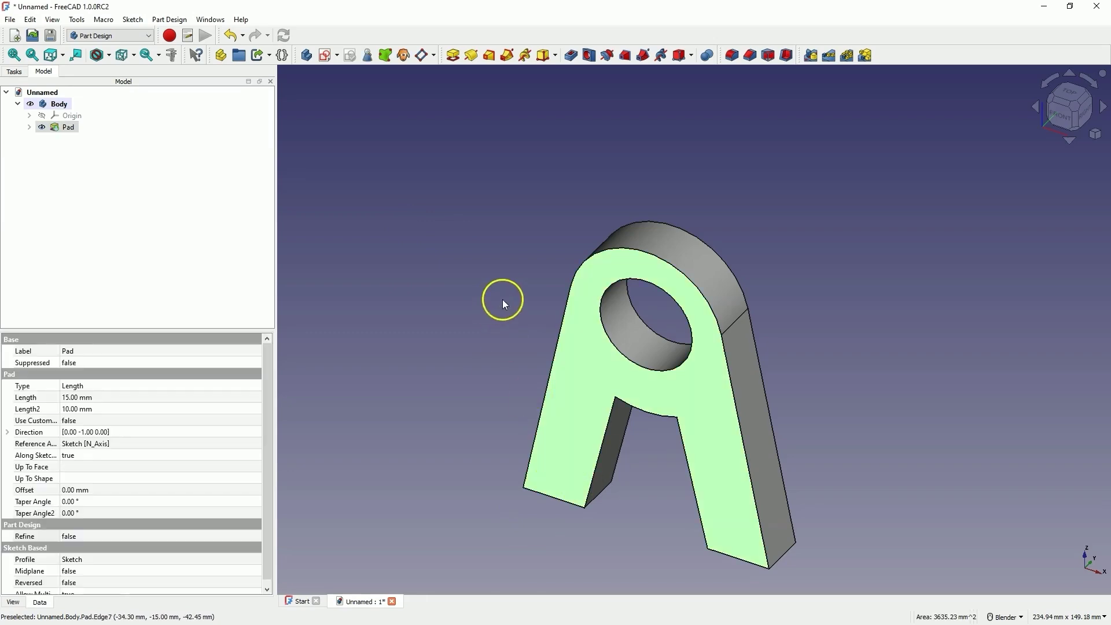
pyautogui.click(328, 55)
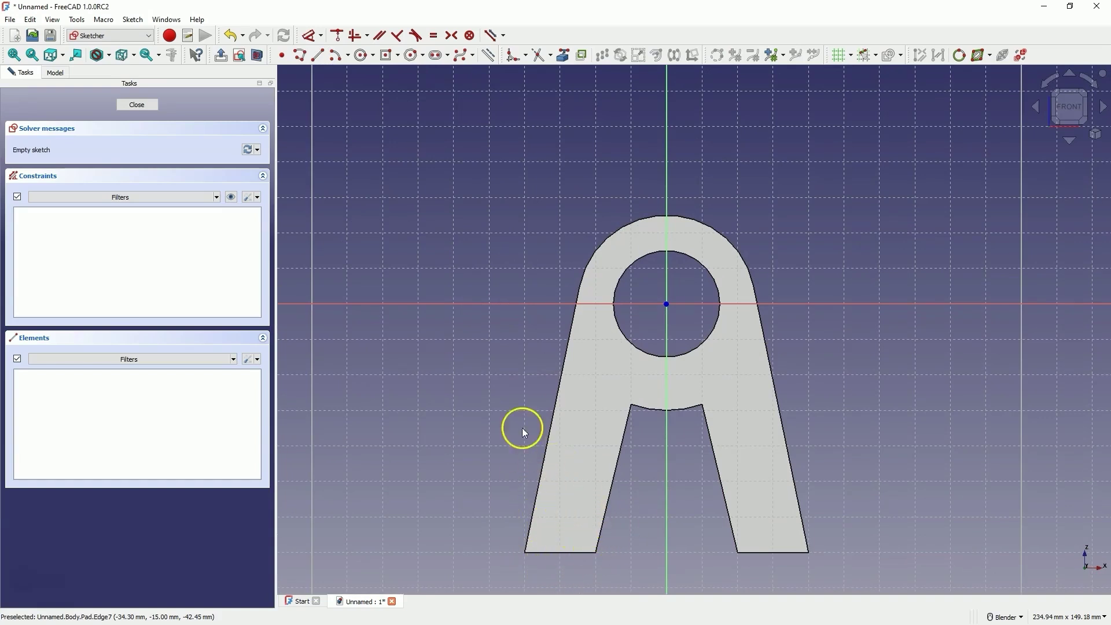
pyautogui.click(564, 56)
pyautogui.click(541, 490)
pyautogui.click(566, 552)
pyautogui.click(601, 531)
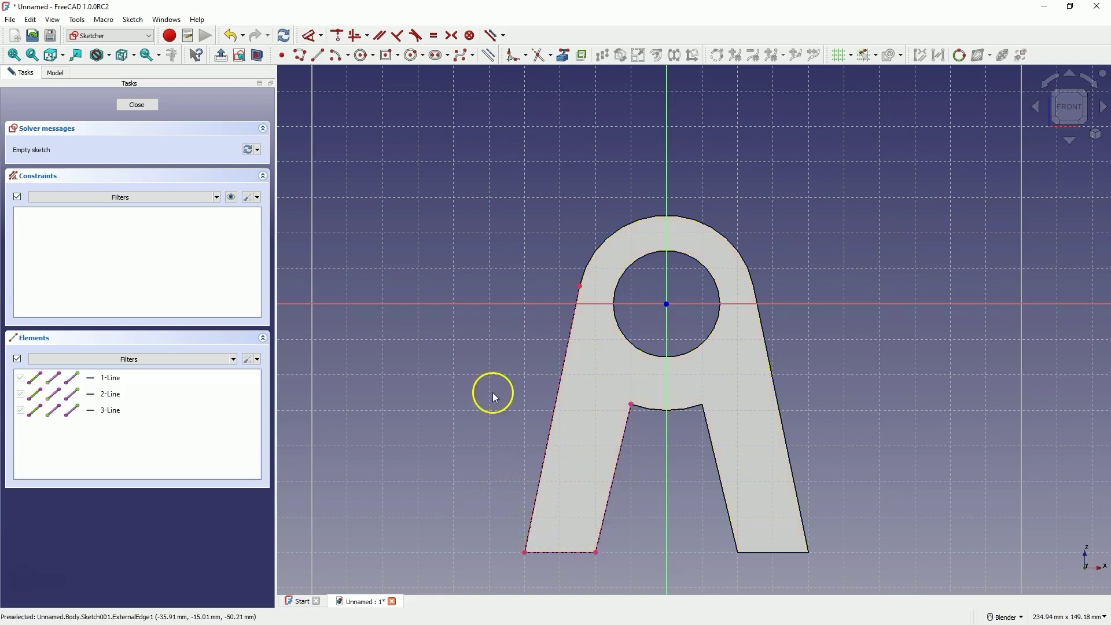
# - Draw a closed four-sided polyline about 12 mm high over the left leg's lower end, following its side edges
pyautogui.click(300, 54)
pyautogui.click(524, 552)
pyautogui.click(596, 552)
pyautogui.click(607, 512)
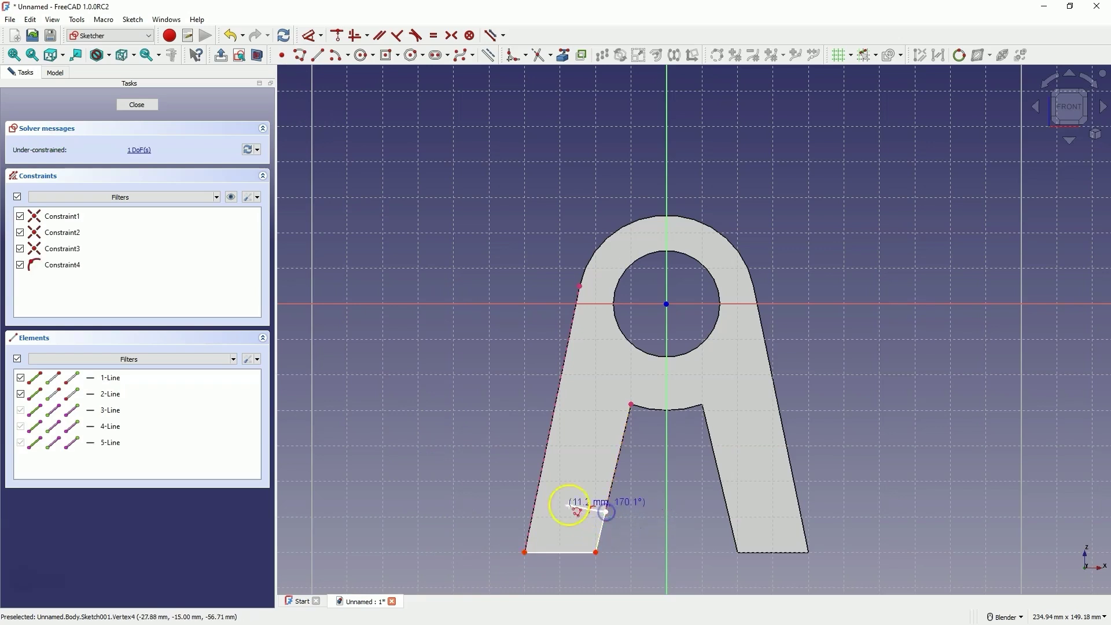
pyautogui.click(534, 510)
pyautogui.click(525, 552)
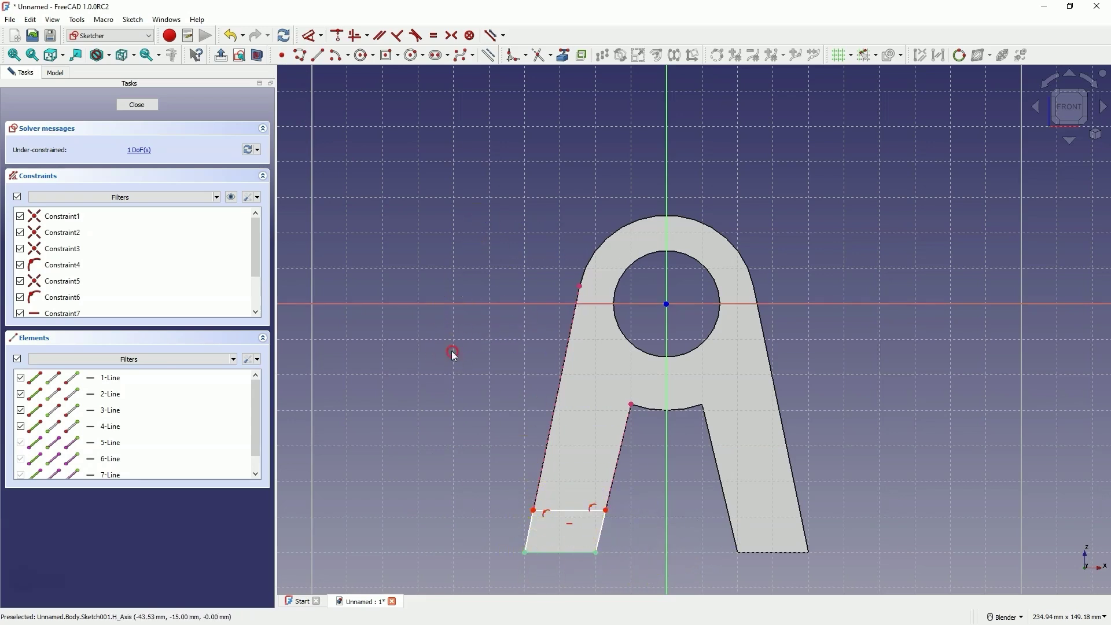
# - Dimension the foot profile's vertical height at 10 mm and close the sketch
pyautogui.click(525, 553)
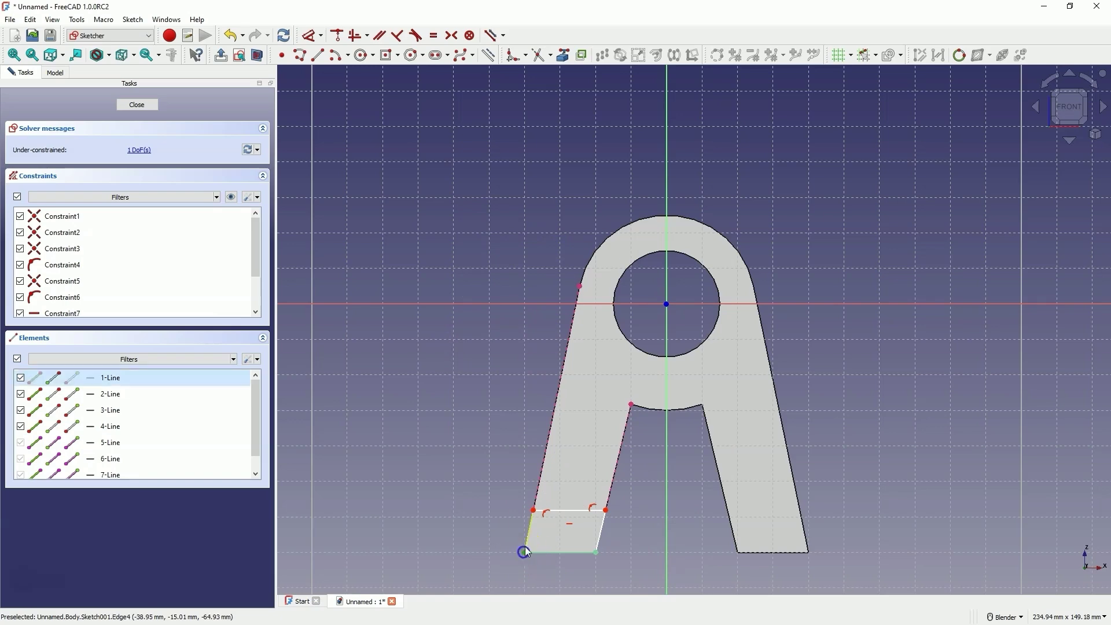
pyautogui.click(533, 511)
pyautogui.press('d')
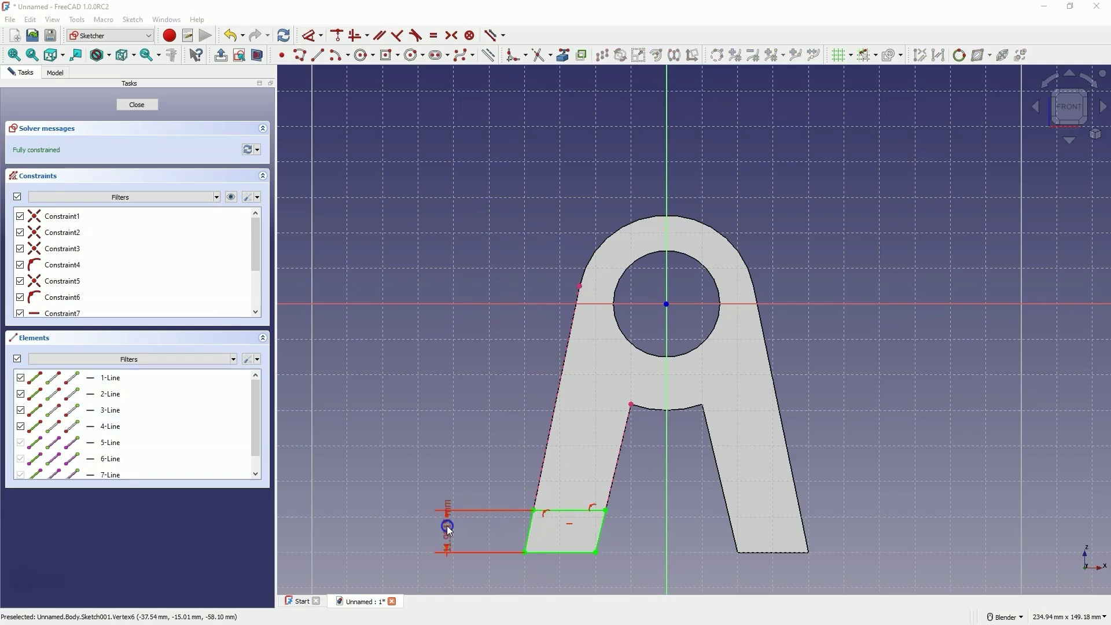
pyautogui.click(447, 526)
pyautogui.write('10')
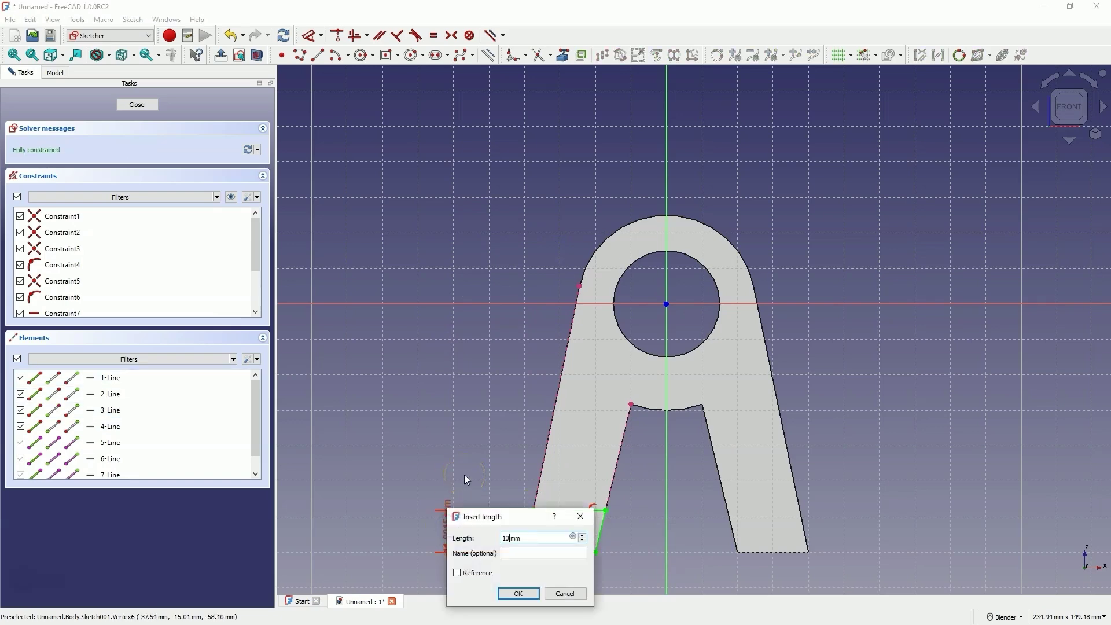
pyautogui.click(517, 600)
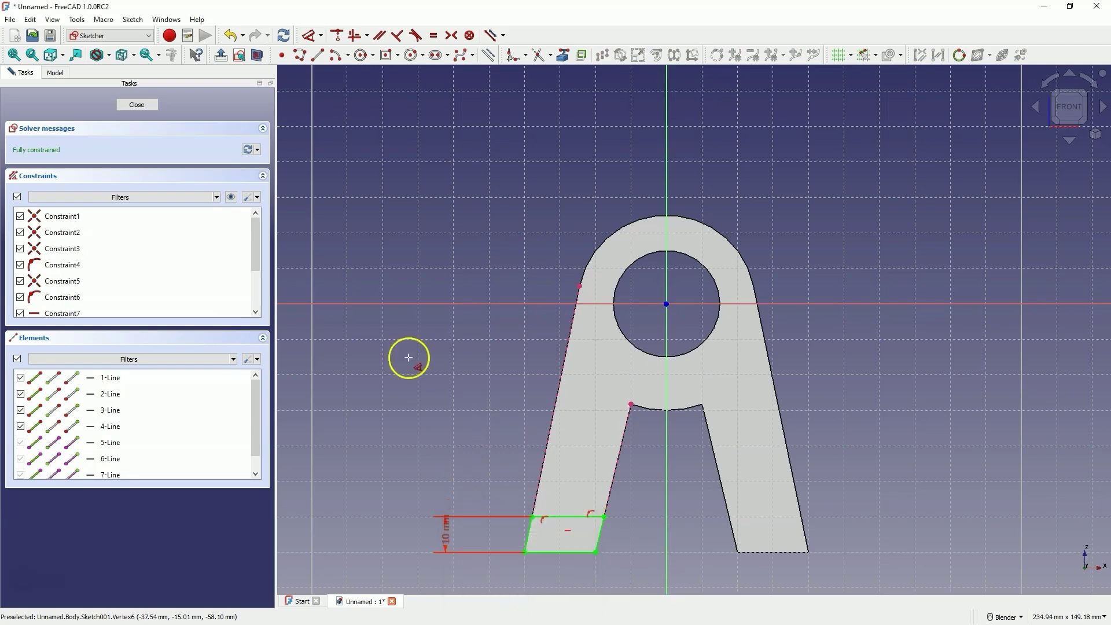
pyautogui.click(137, 105)
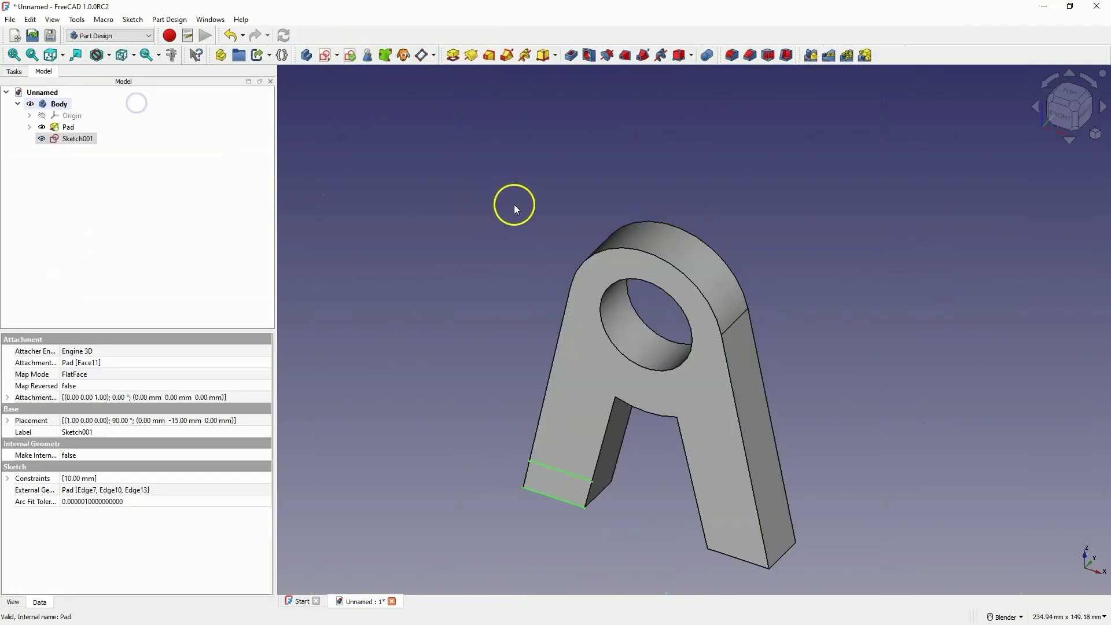
# - Pad the foot profile 20 mm outward from the left leg's front face
pyautogui.click(454, 55)
pyautogui.scroll(7, 182, 163)
pyautogui.scroll(3, 178, 164)
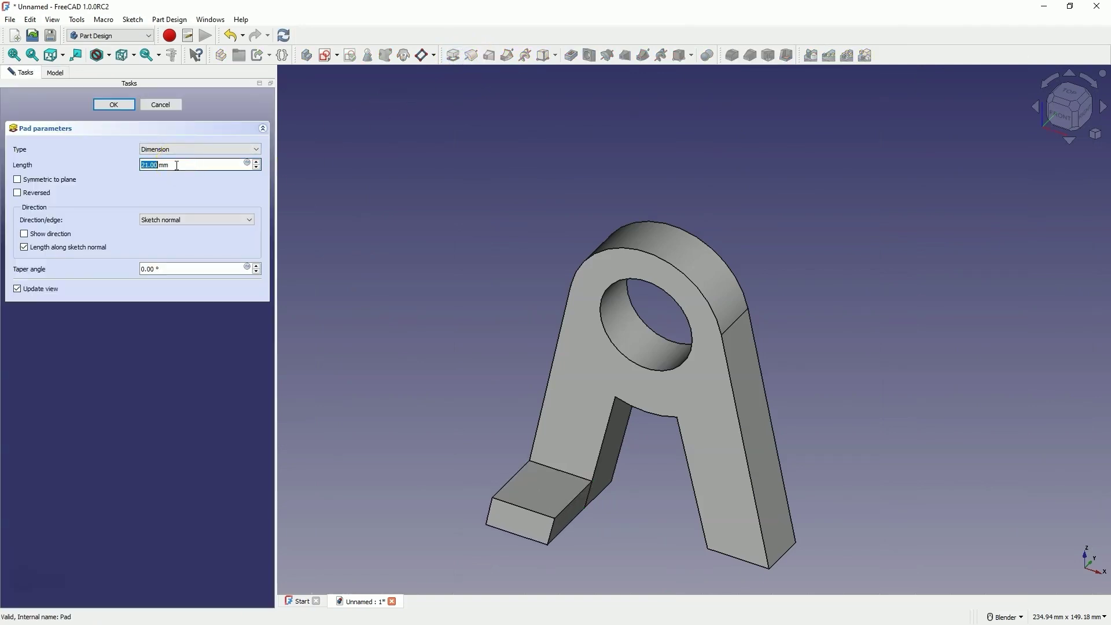
pyautogui.click(127, 105)
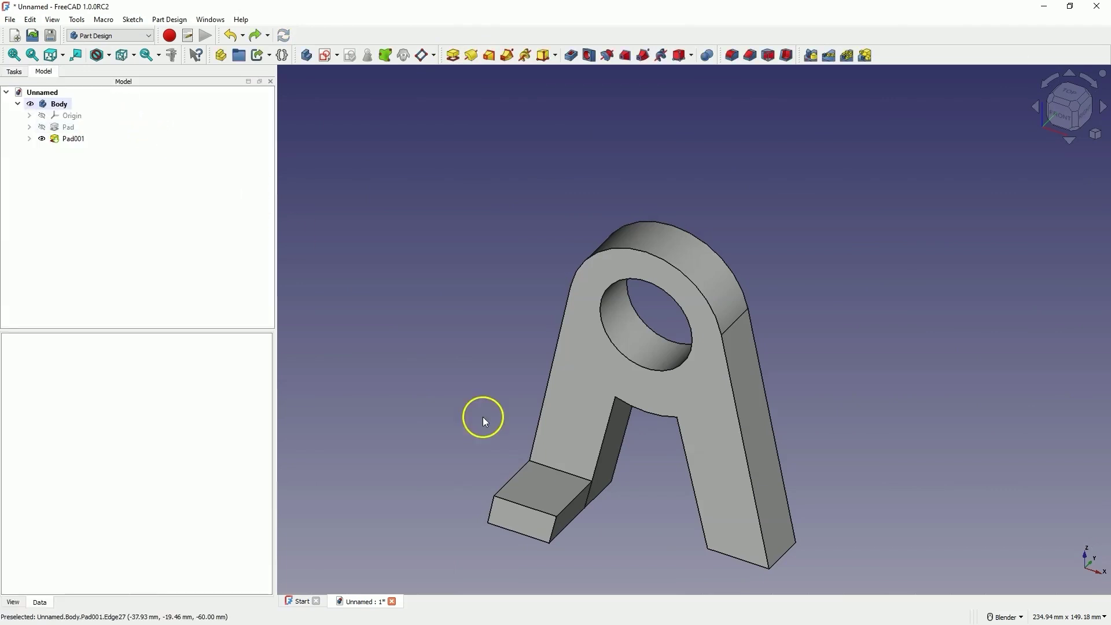
# - Fillet the inner edge where the foot meets the left leg with a 5 mm radius
pyautogui.click(560, 470)
pyautogui.click(741, 62)
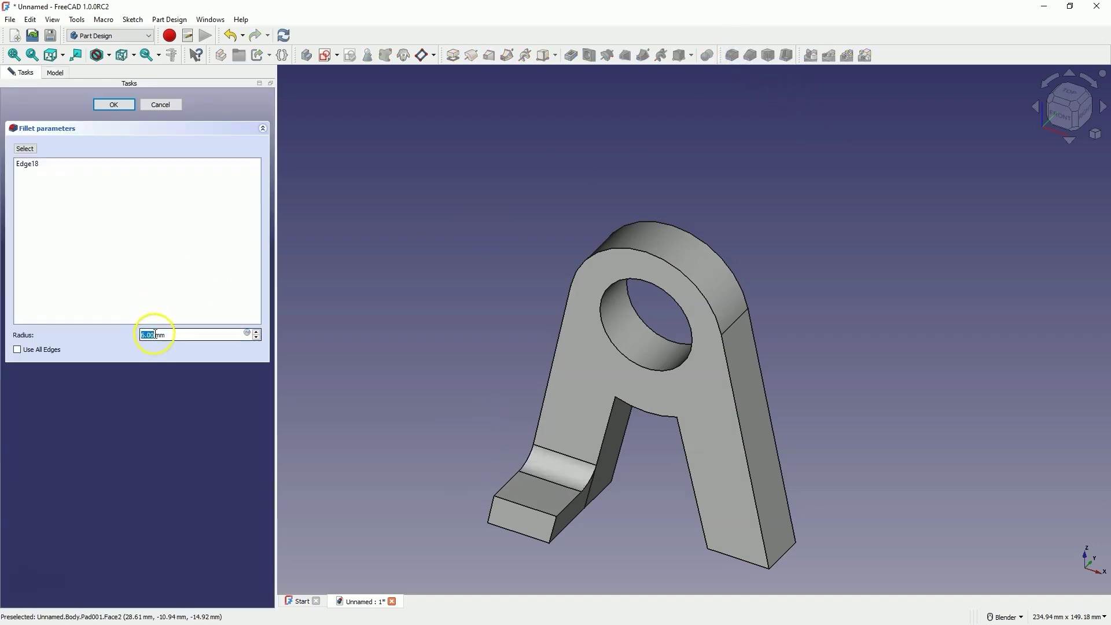
pyautogui.click(114, 104)
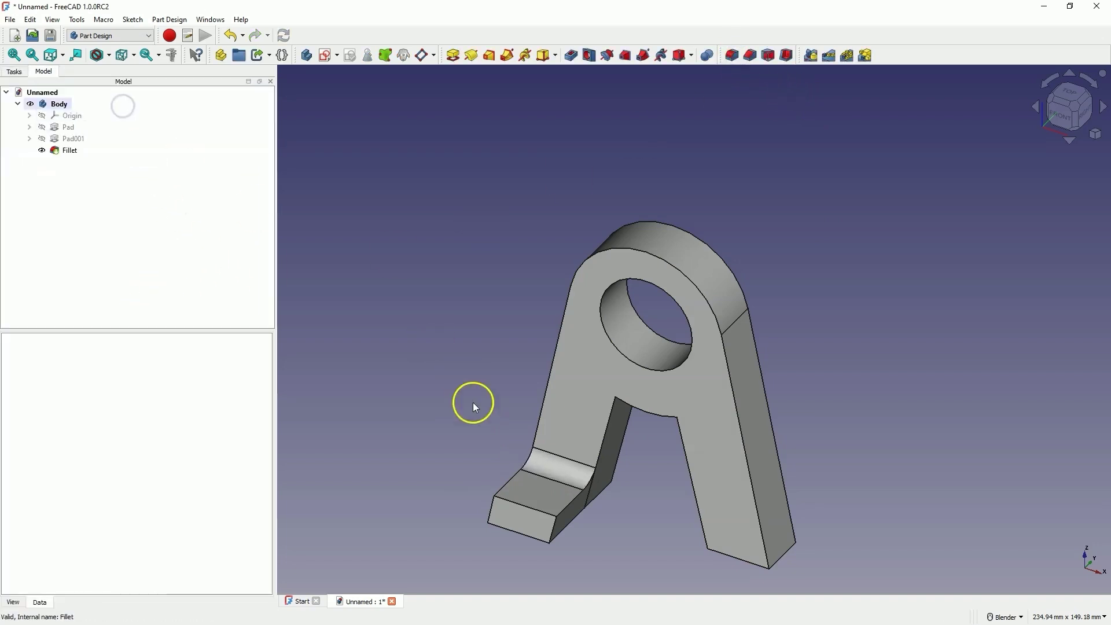
# - Create a sketch on the foot's top face and import its two side edges as external geometry
pyautogui.click(532, 495)
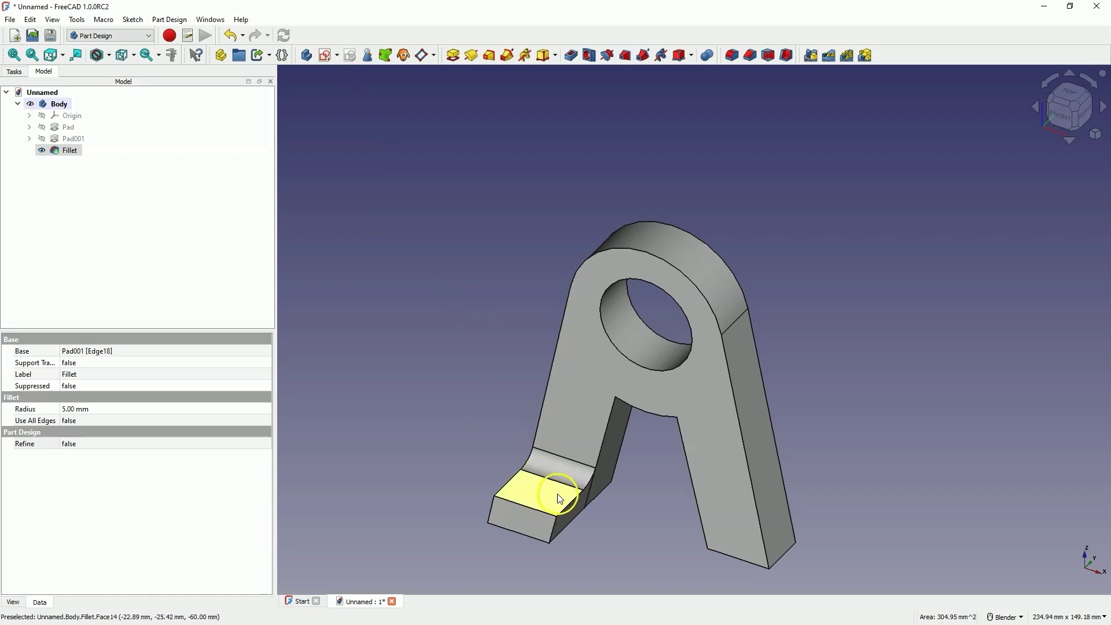
pyautogui.click(327, 56)
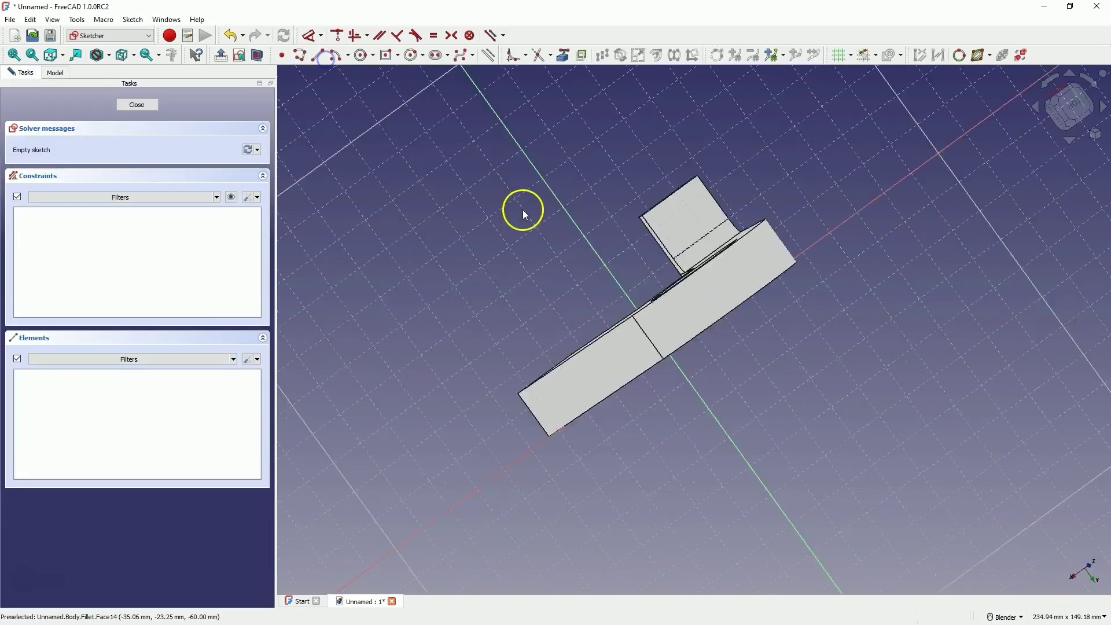
pyautogui.click(562, 55)
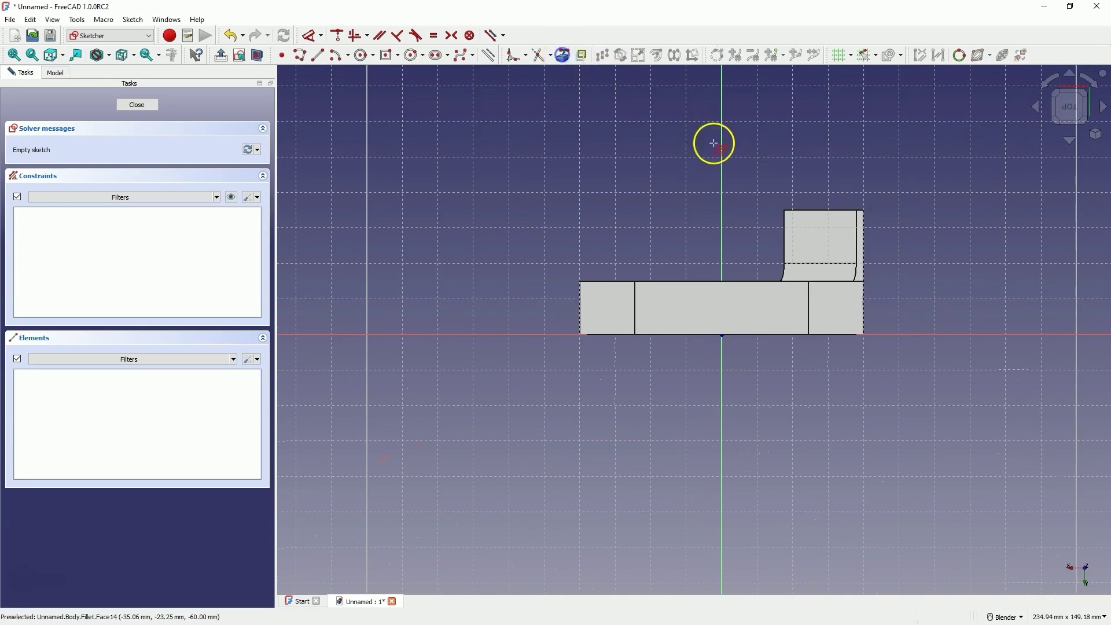
pyautogui.click(784, 236)
pyautogui.click(856, 236)
# - Draw an 8 mm diameter circle near the middle of the foot's top face
pyautogui.click(362, 55)
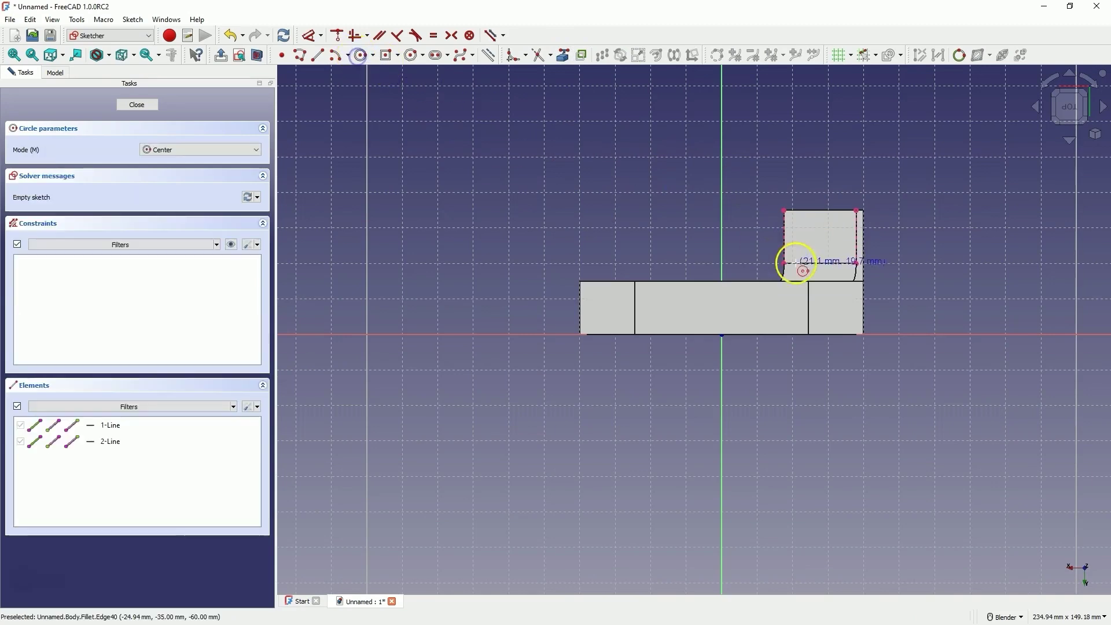
pyautogui.click(821, 234)
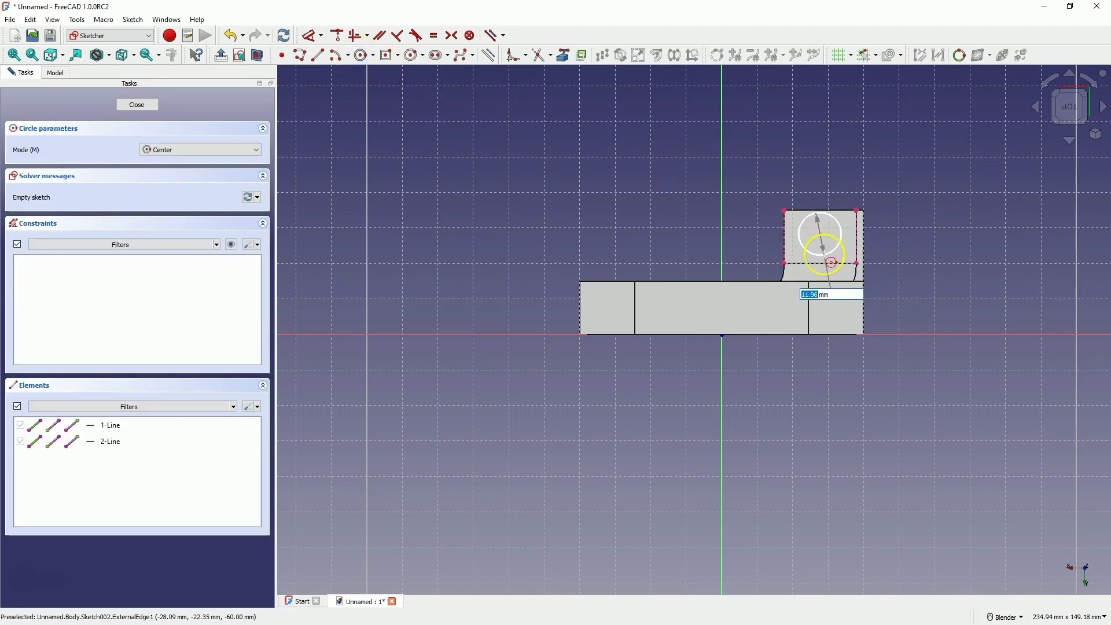
pyautogui.write('8')
pyautogui.press('Return')
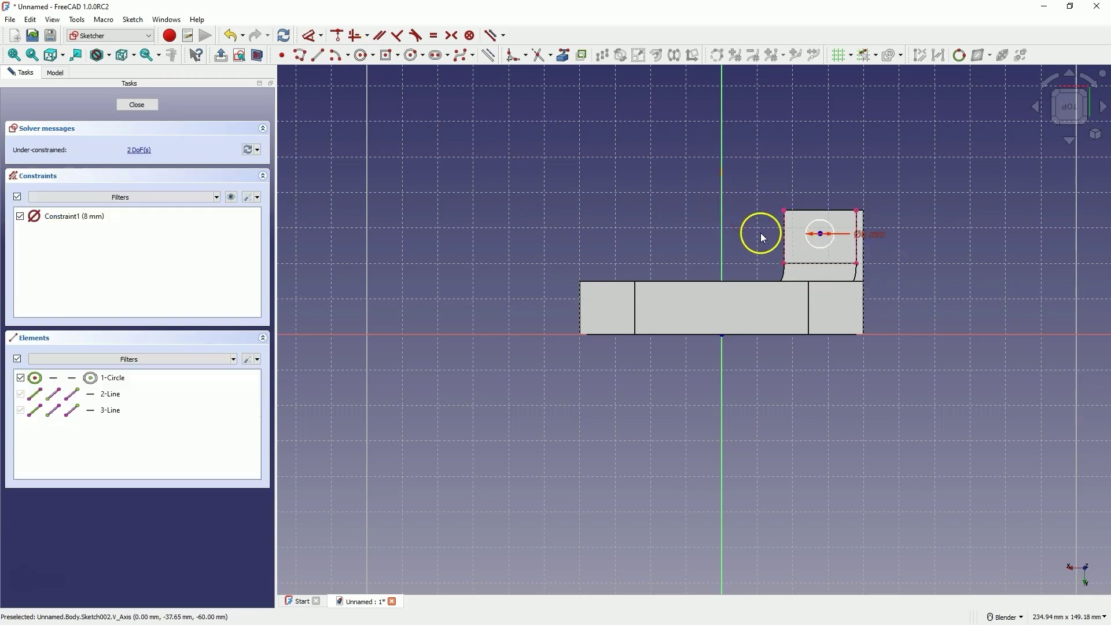
# - Centre the circle symmetrically between two diagonally opposite corners of the foot's top face and close the sketch
pyautogui.click(783, 211)
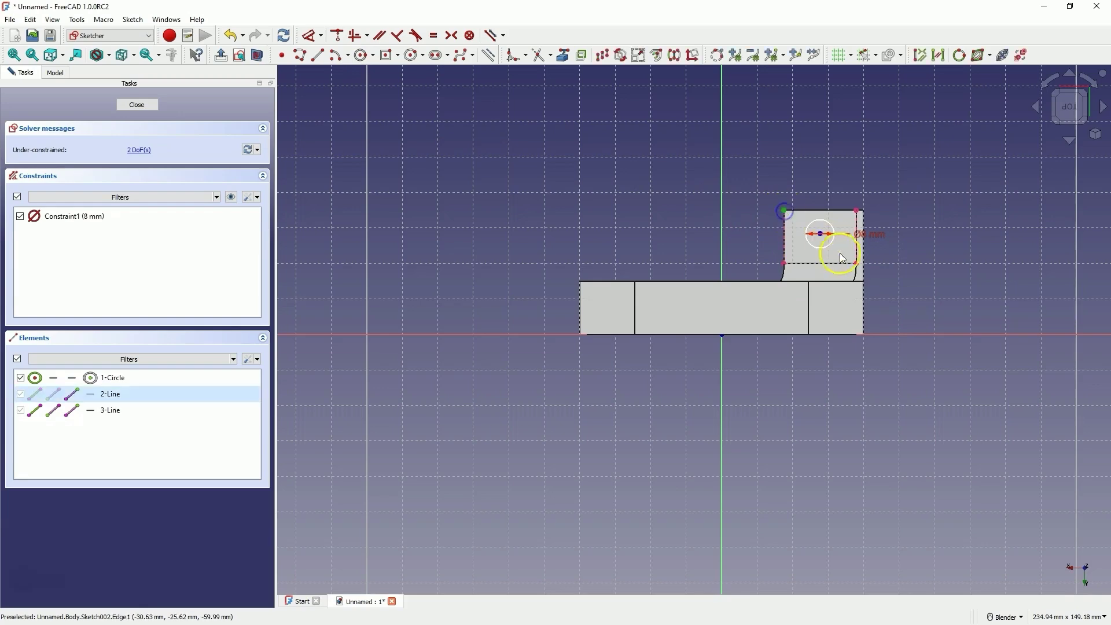
pyautogui.click(857, 264)
pyautogui.click(821, 234)
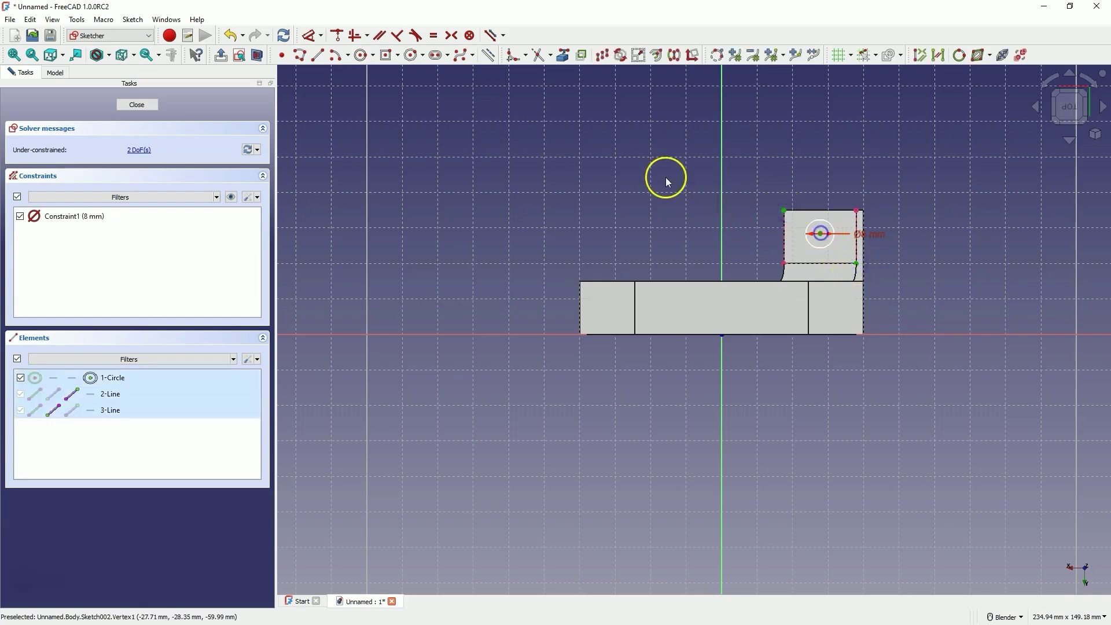
pyautogui.click(452, 35)
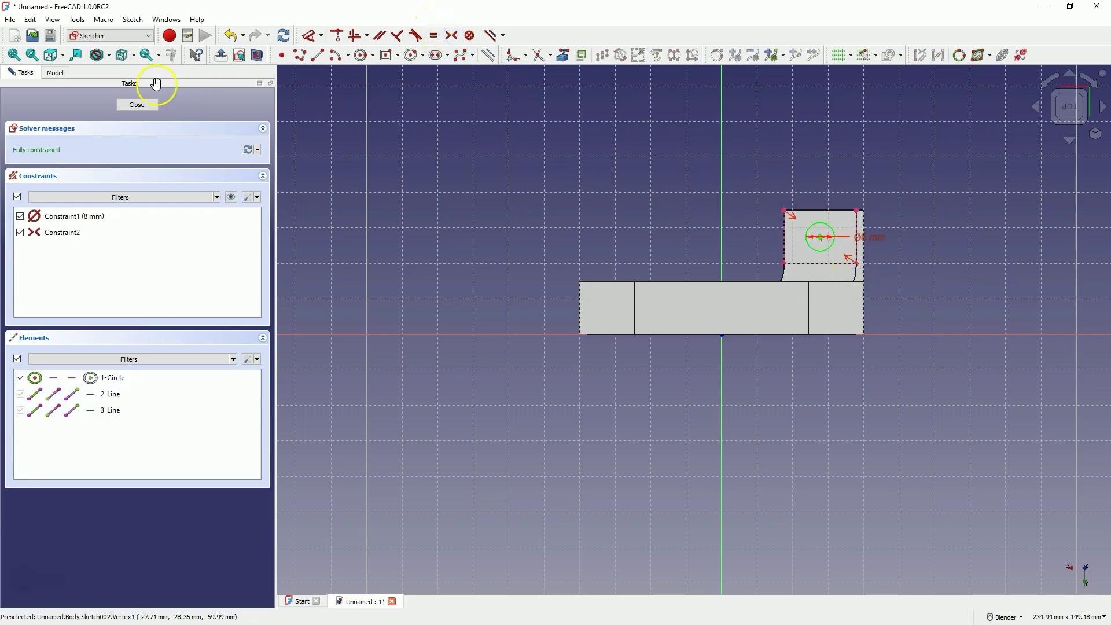
pyautogui.click(137, 105)
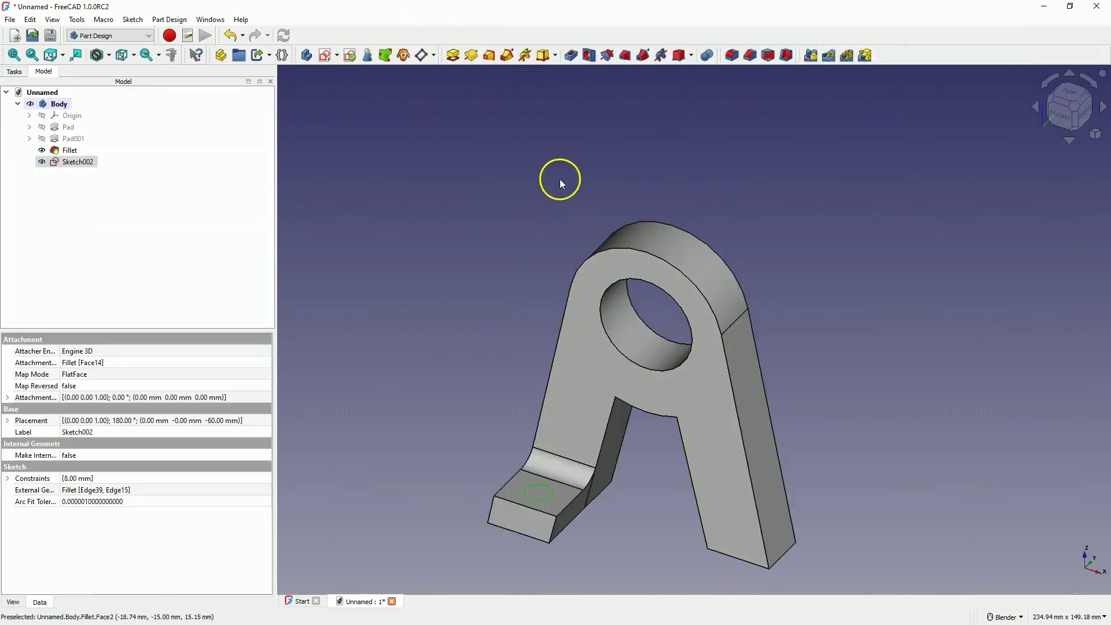
# - Pocket the 8 mm circle through all to cut the mounting hole in the foot
pyautogui.click(572, 56)
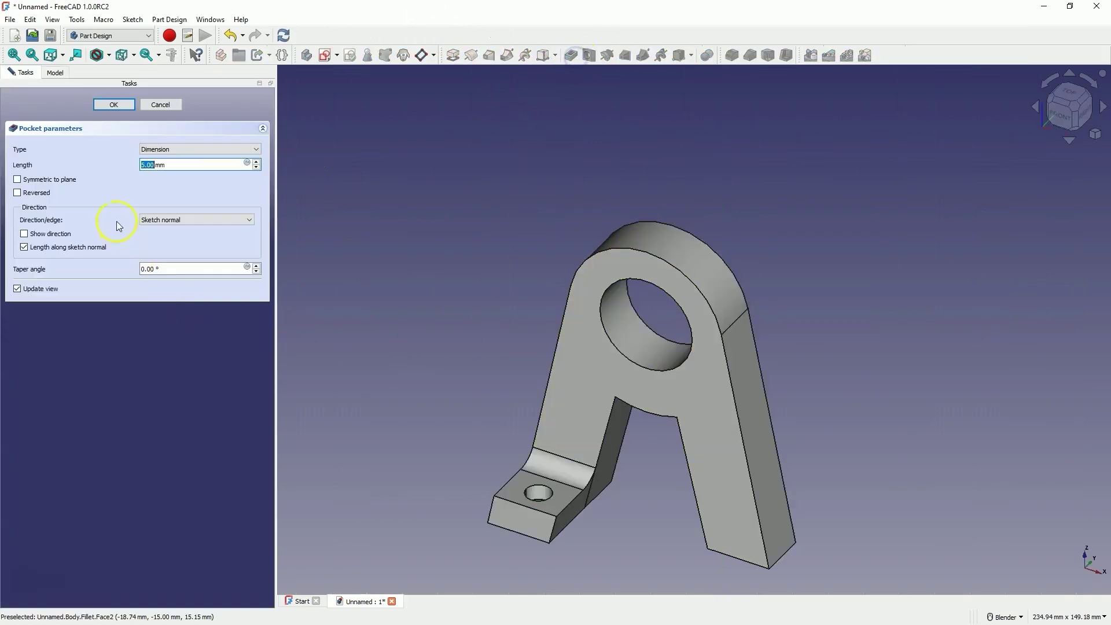
pyautogui.click(248, 149)
pyautogui.click(173, 167)
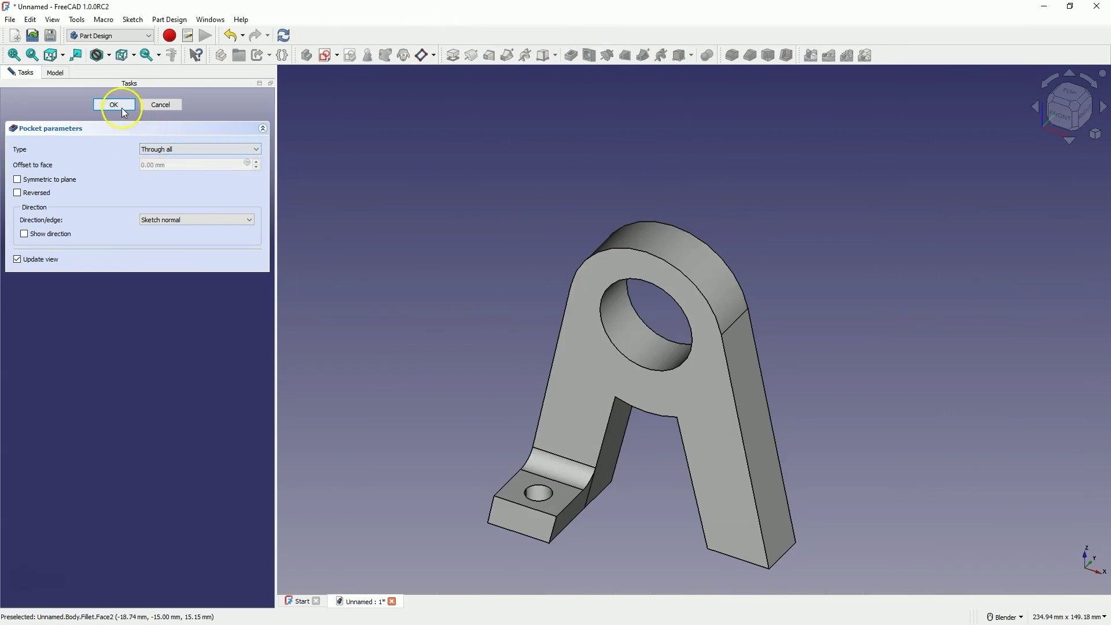
pyautogui.click(113, 104)
pyautogui.scroll(1, 605, 368)
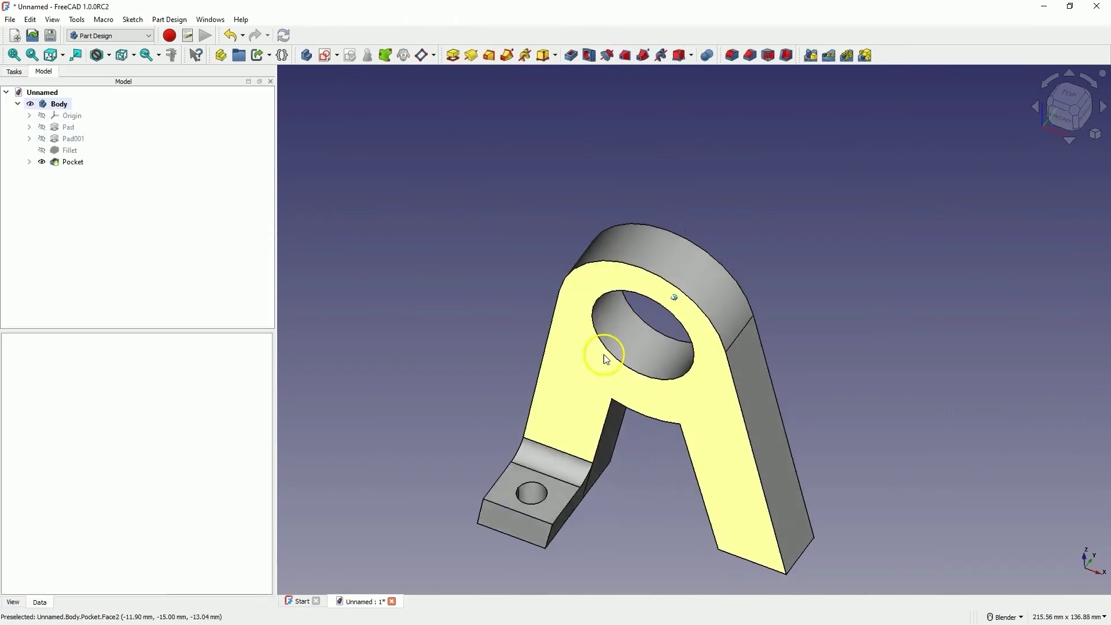
# - Fillet the two outer vertical corner edges of the foot with a 3 mm radius
pyautogui.moveTo(605, 368); pyautogui.dragTo(550, 515, button='middle')
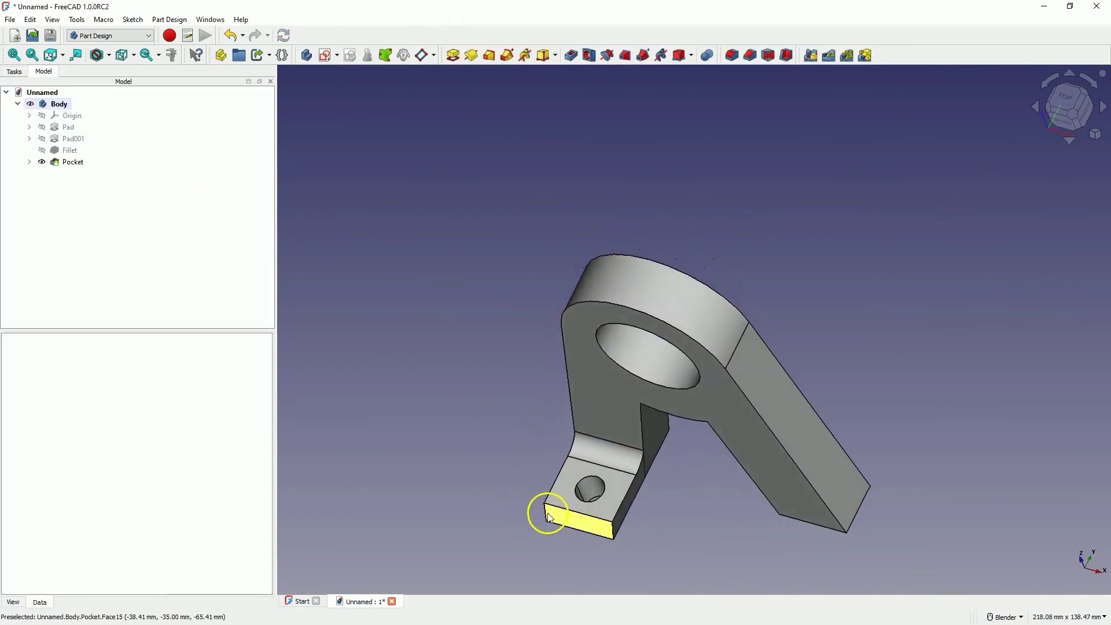
pyautogui.click(546, 513)
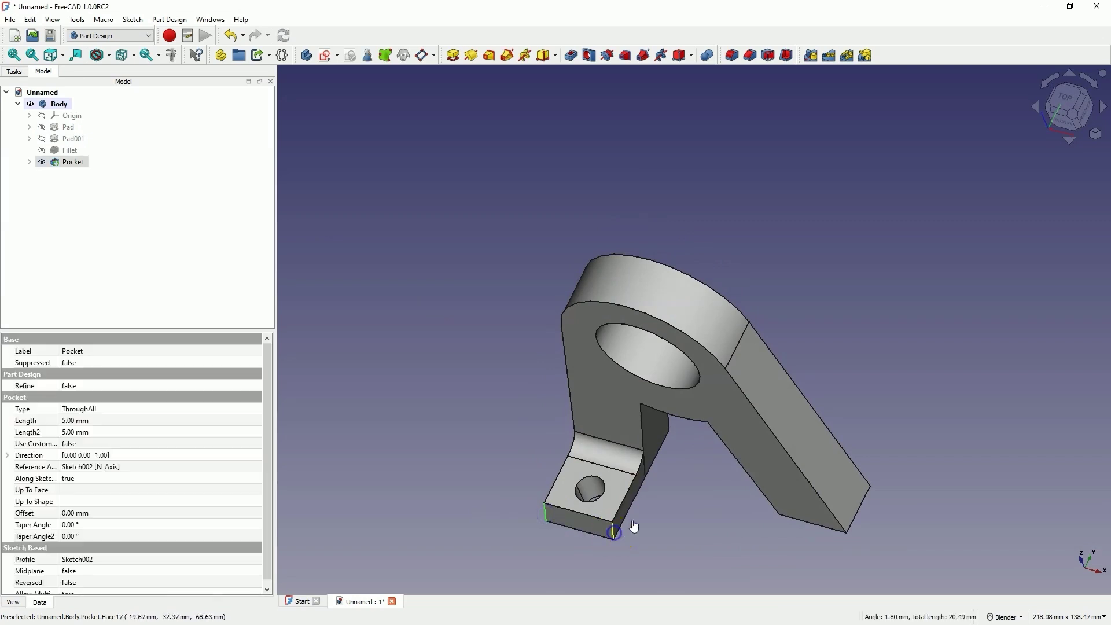
pyautogui.click(732, 55)
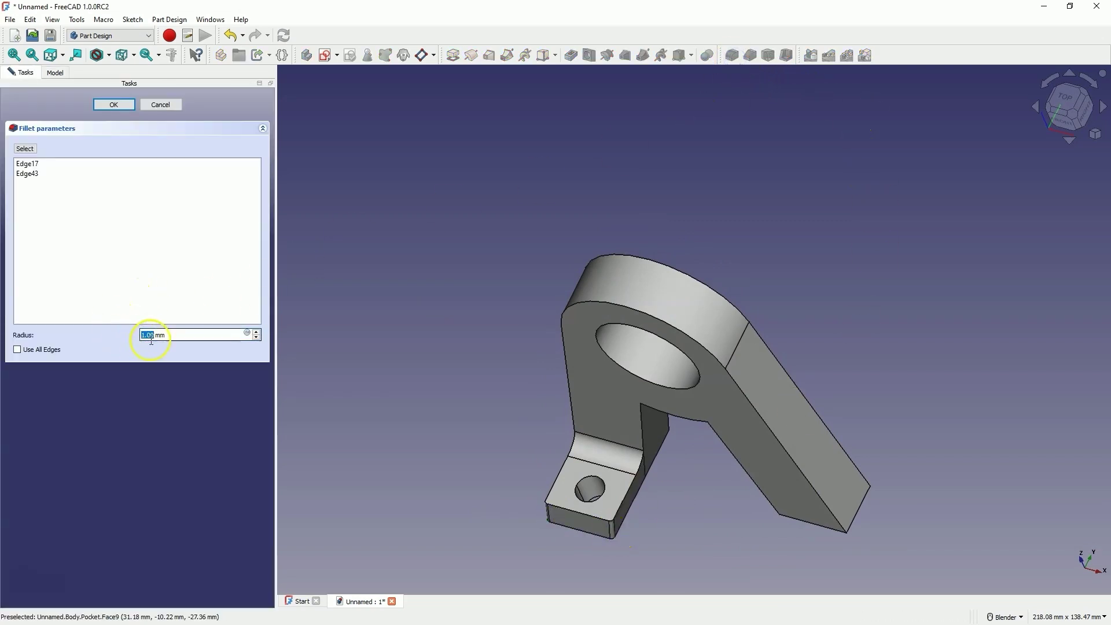
pyautogui.scroll(4, 157, 340)
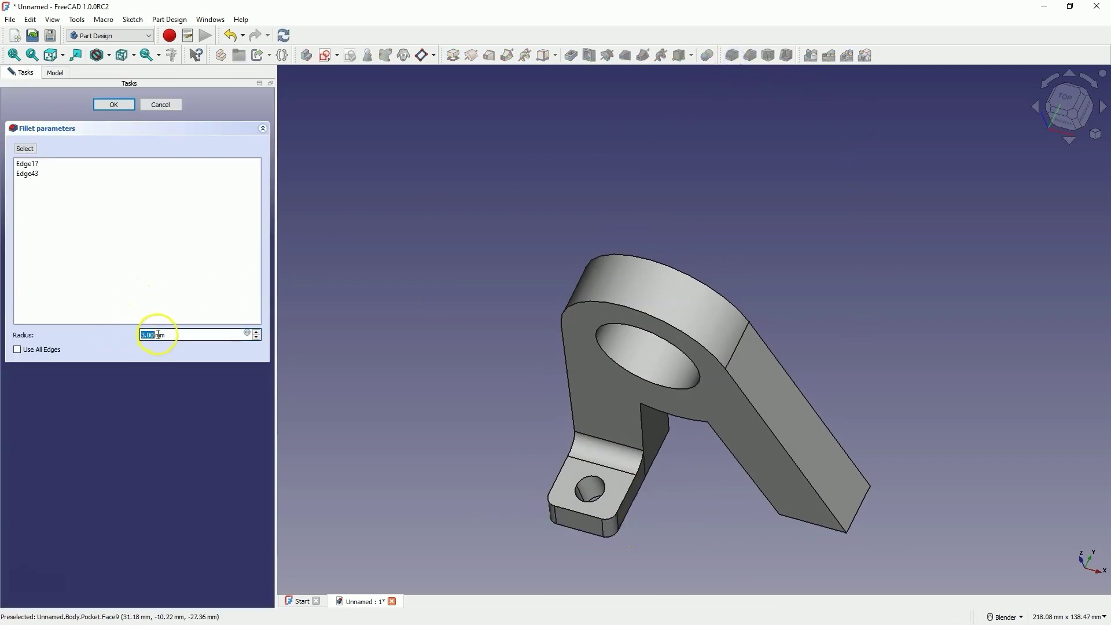
pyautogui.click(117, 104)
# - Start a MultiTransform of the whole body and add a mirrored transformation about the base YZ plane
pyautogui.moveTo(487, 174); pyautogui.dragTo(532, 360, button='middle')
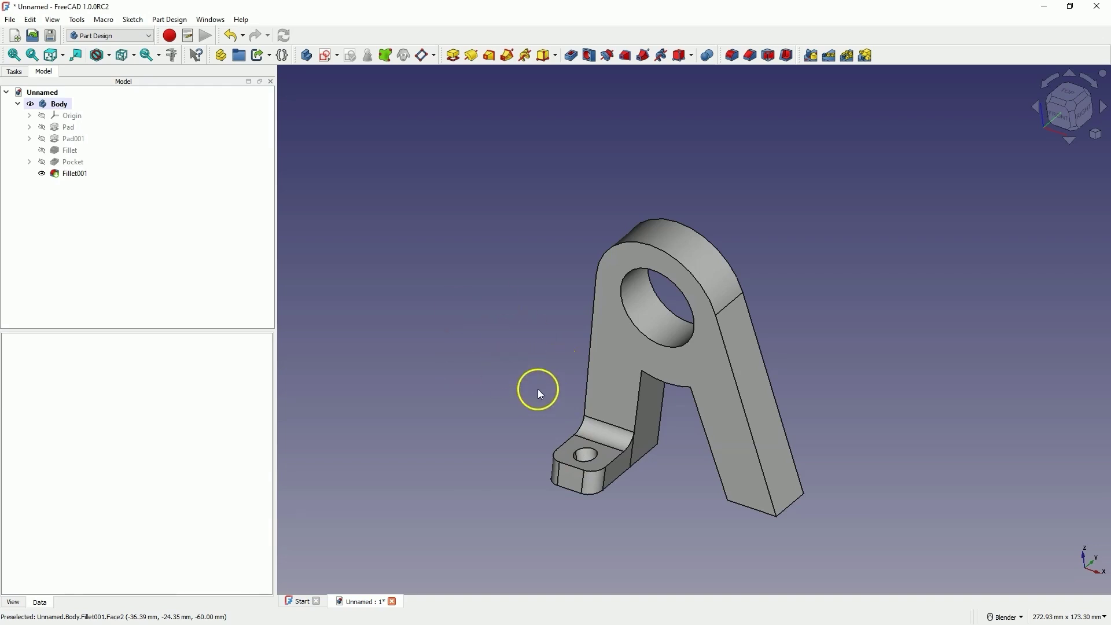
pyautogui.click(867, 56)
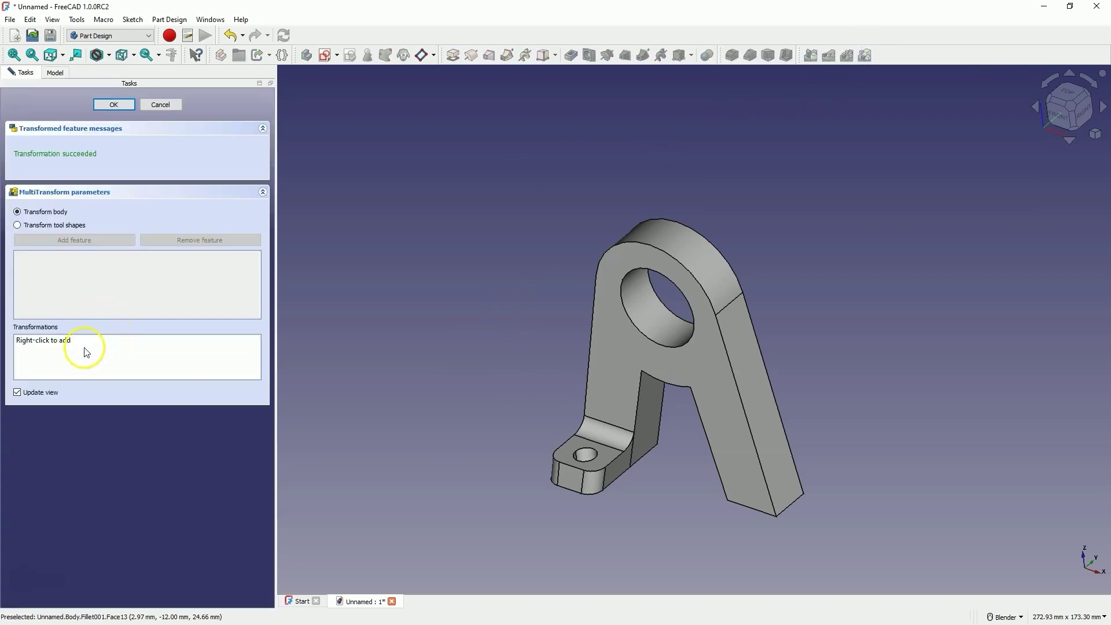
pyautogui.rightClick(133, 356)
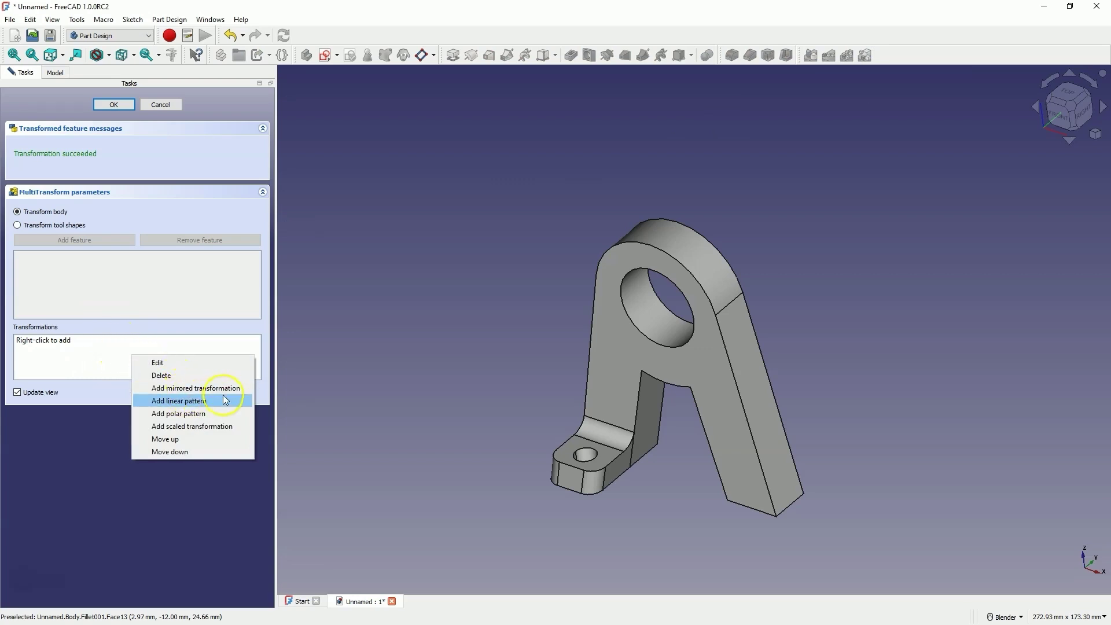
pyautogui.click(206, 389)
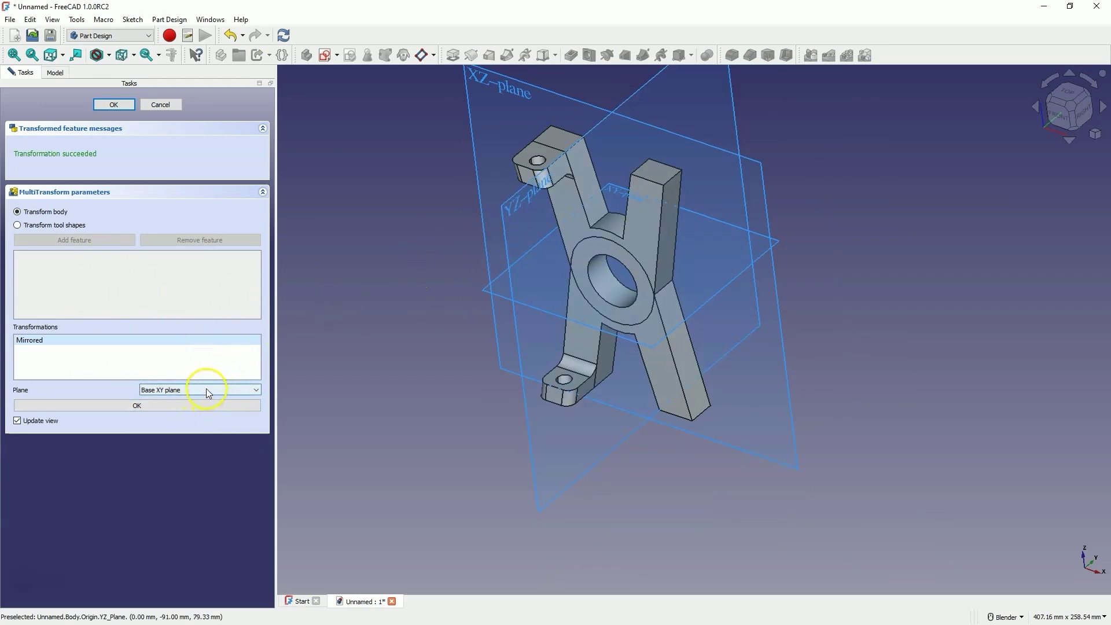
pyautogui.click(206, 389)
pyautogui.click(187, 407)
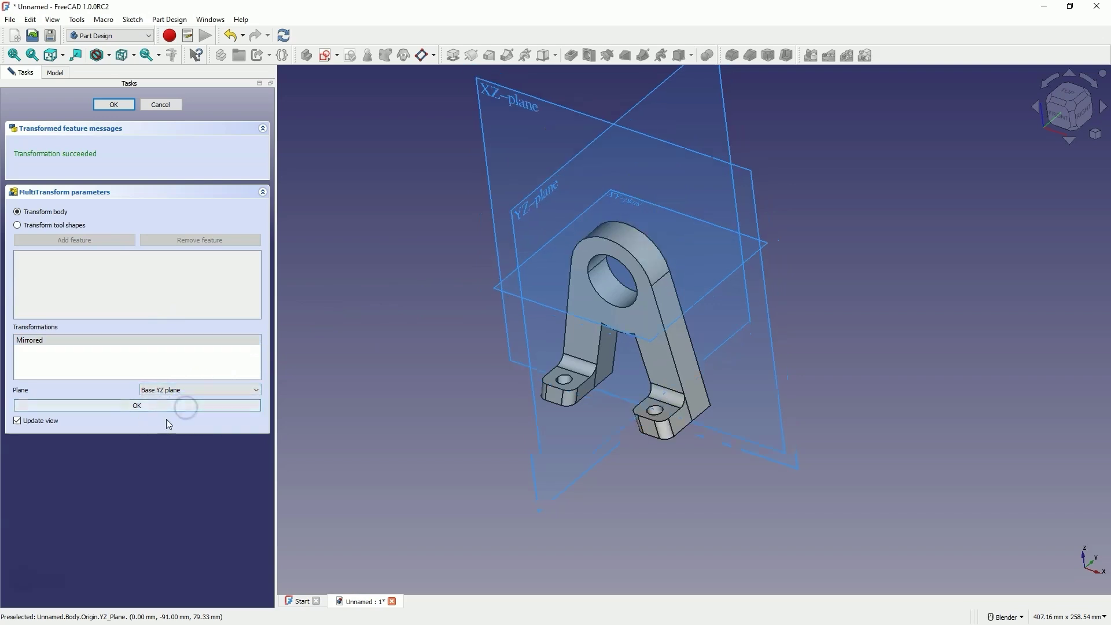
# - Add a second mirrored transformation to the MultiTransform about the base XZ plane
pyautogui.rightClick(64, 361)
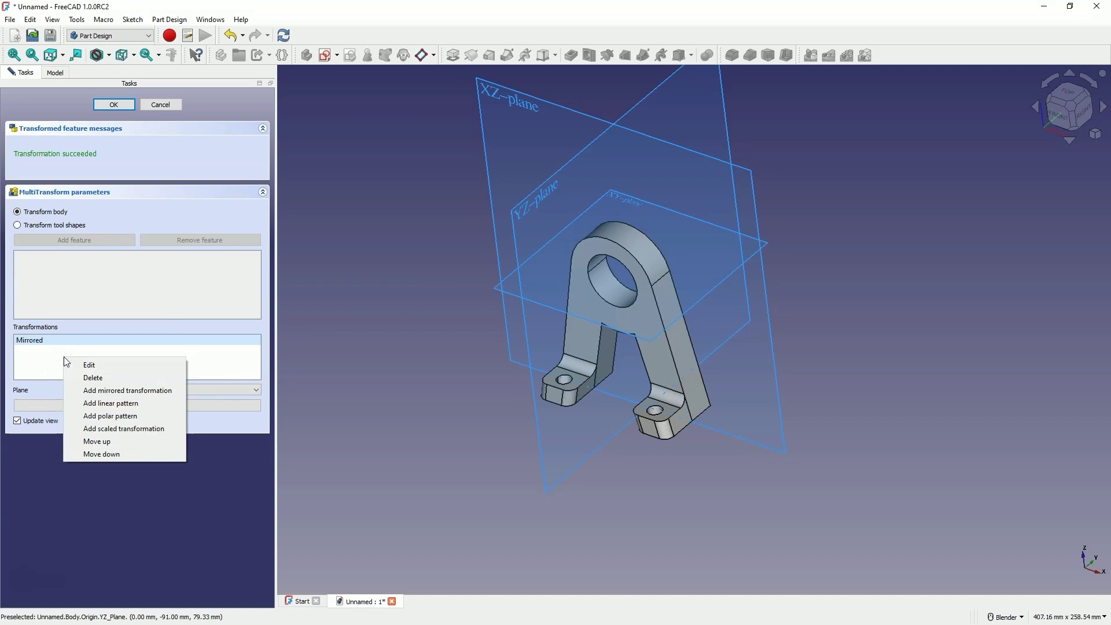
pyautogui.click(128, 390)
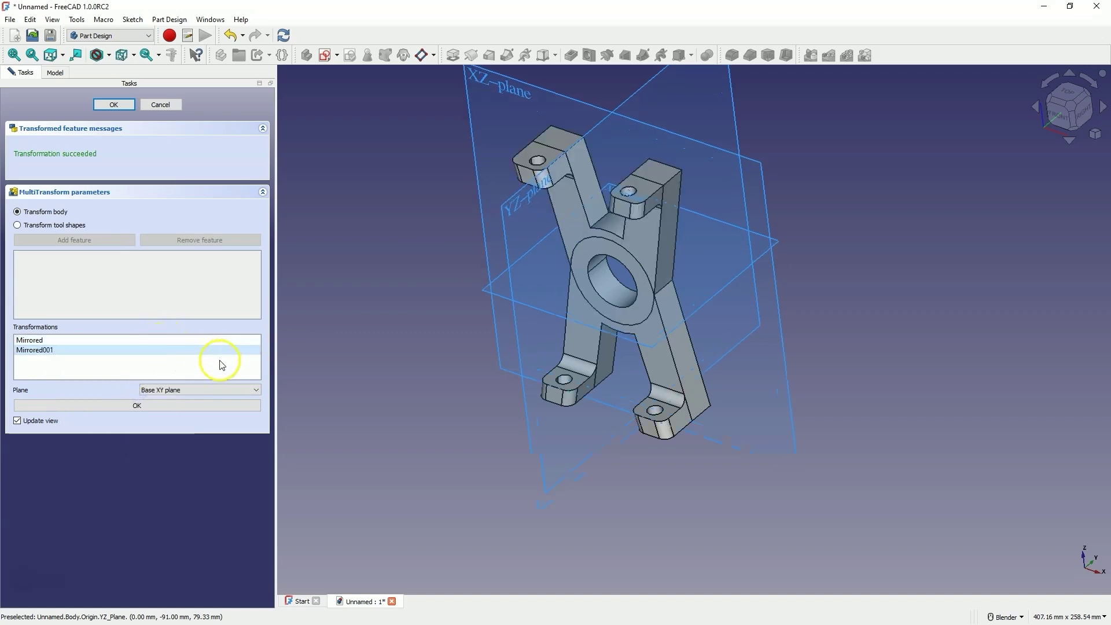
pyautogui.click(211, 391)
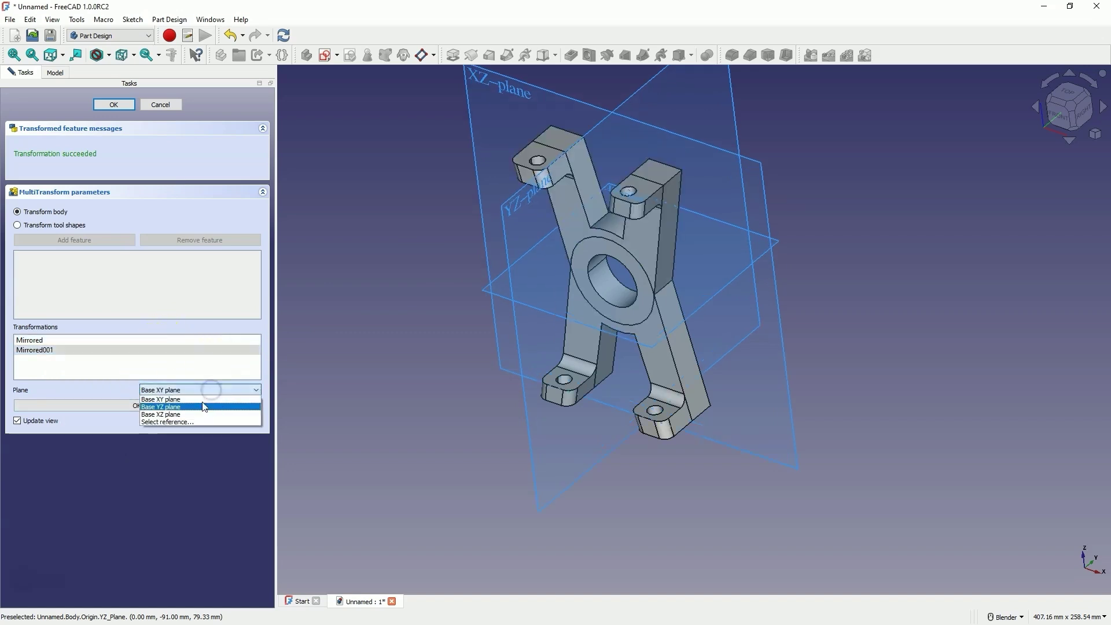
pyautogui.click(192, 414)
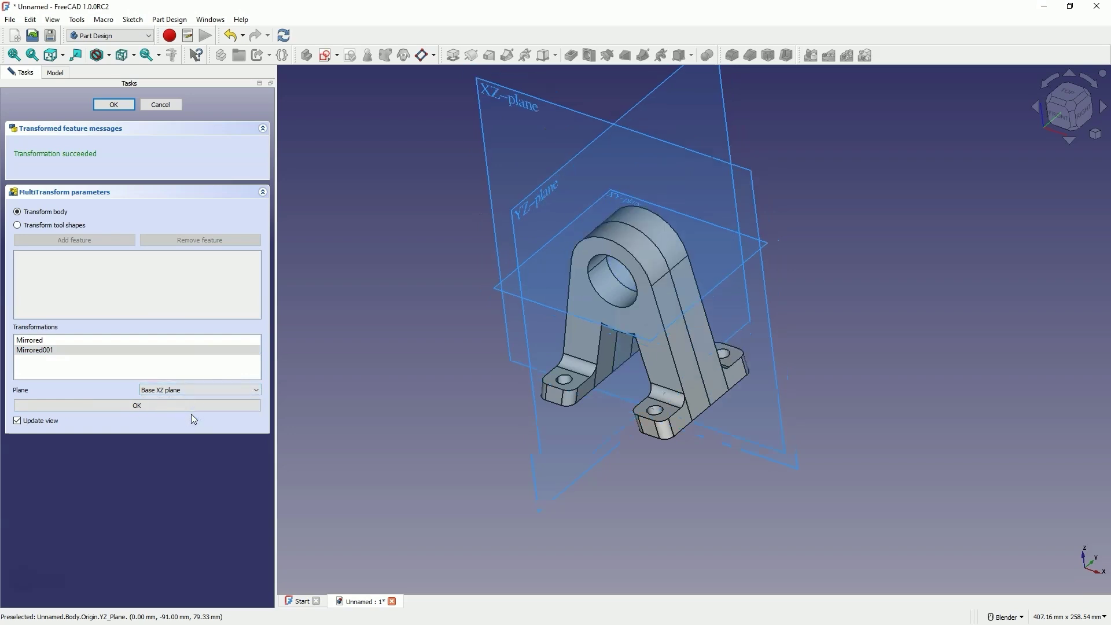
# - Add a third mirrored transformation about the base XY plane and finish the MultiTransform
pyautogui.rightClick(118, 364)
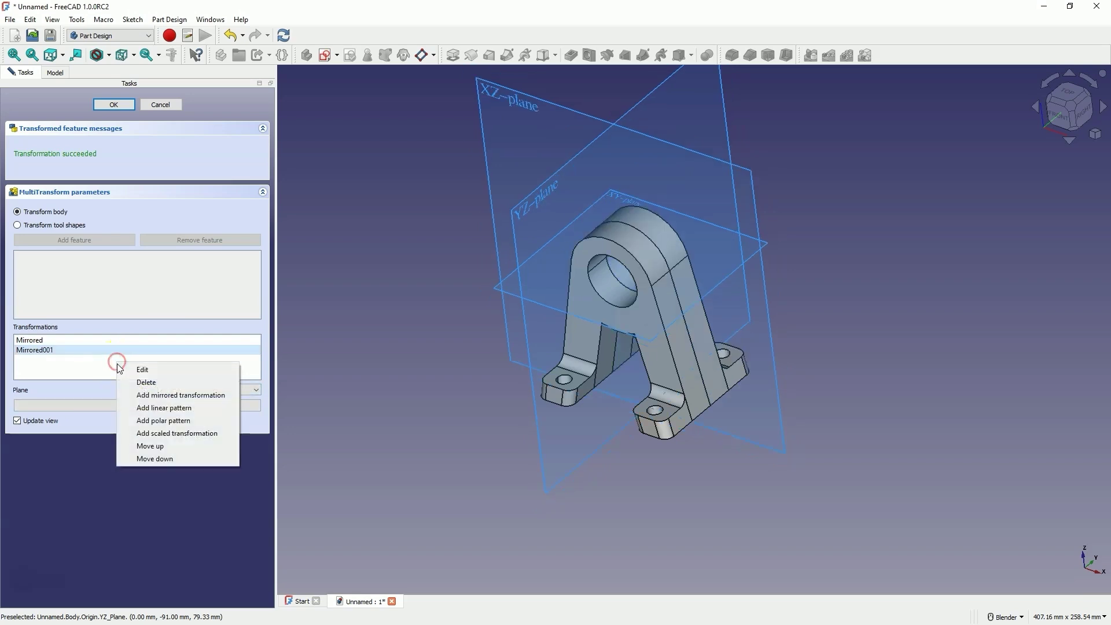
pyautogui.click(160, 396)
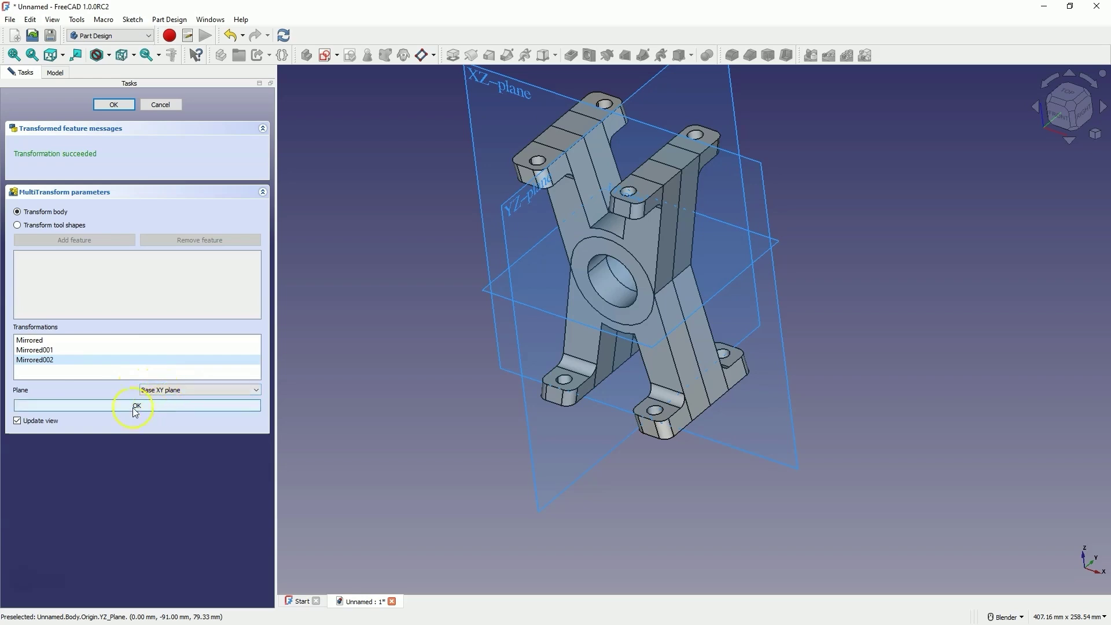
pyautogui.click(112, 104)
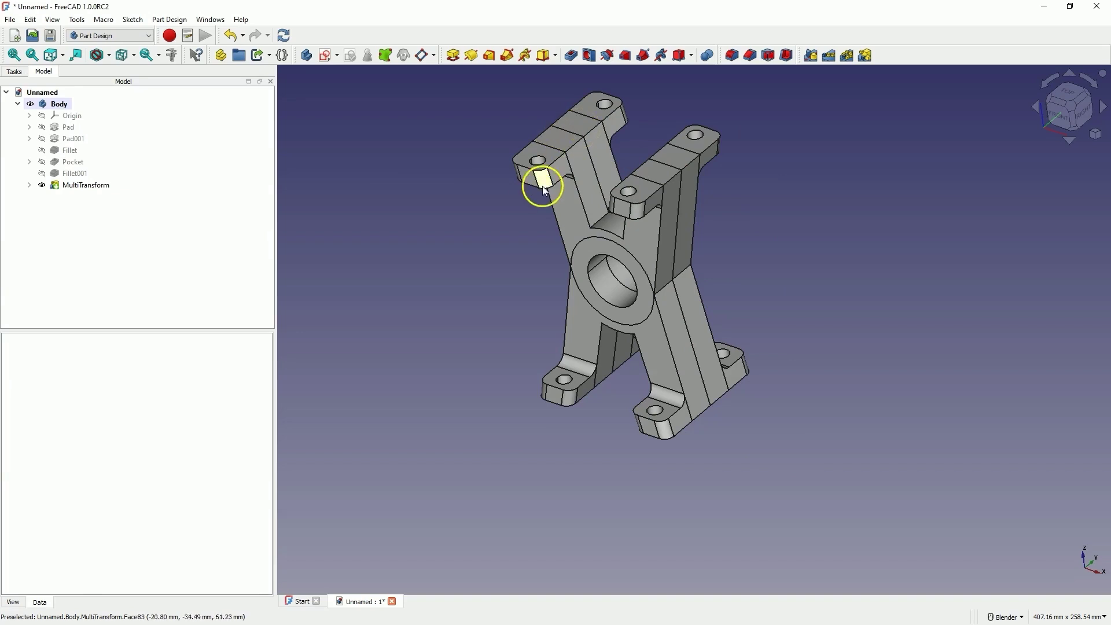
# - Set the MultiTransform feature's Refine property to true
pyautogui.click(75, 185)
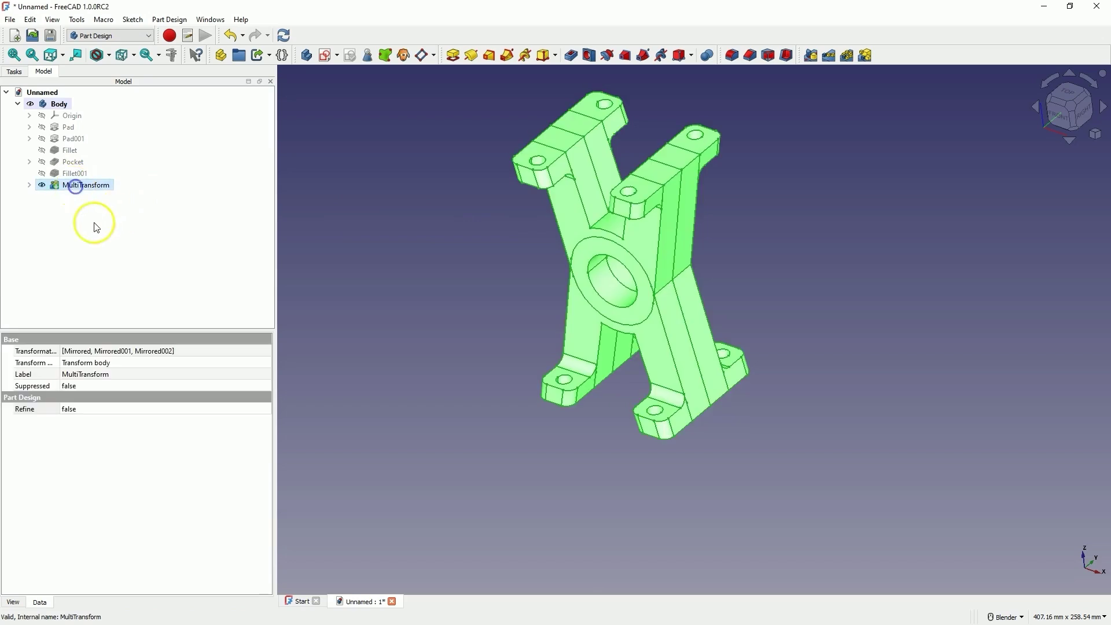
pyautogui.click(104, 410)
pyautogui.click(102, 410)
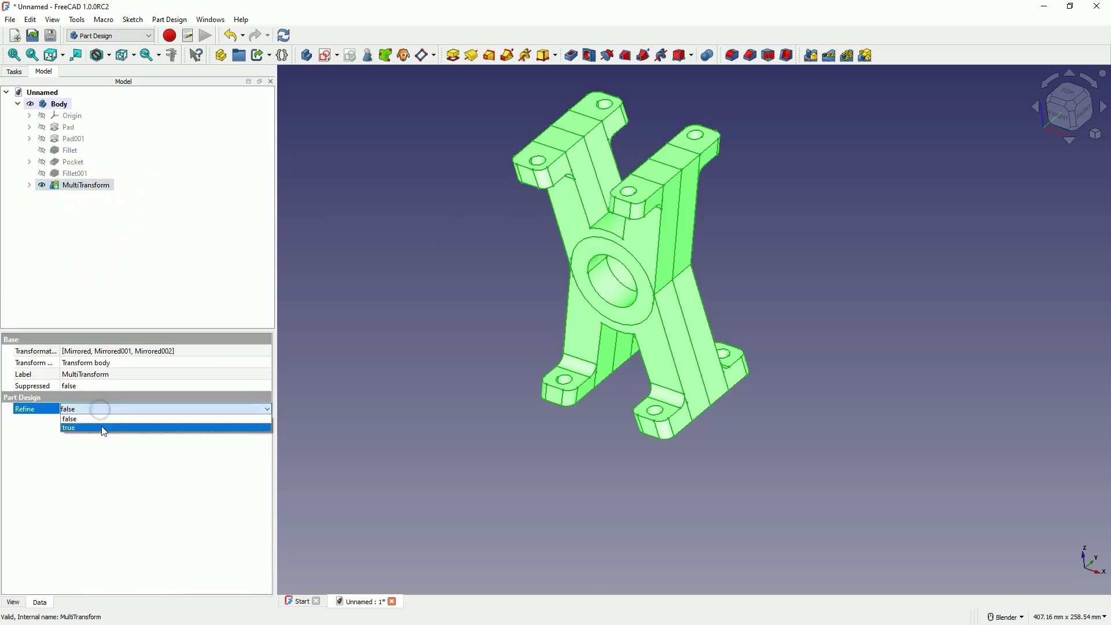
pyautogui.click(104, 428)
pyautogui.click(412, 232)
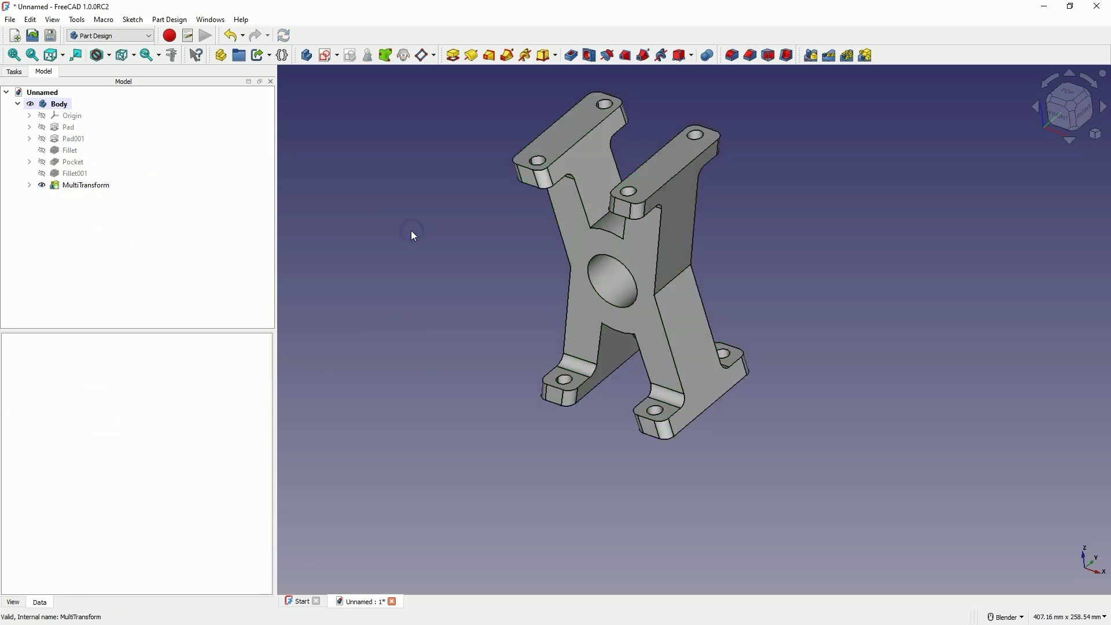
# - Give the body a custom appearance with a bright green ambient color
pyautogui.press('1')
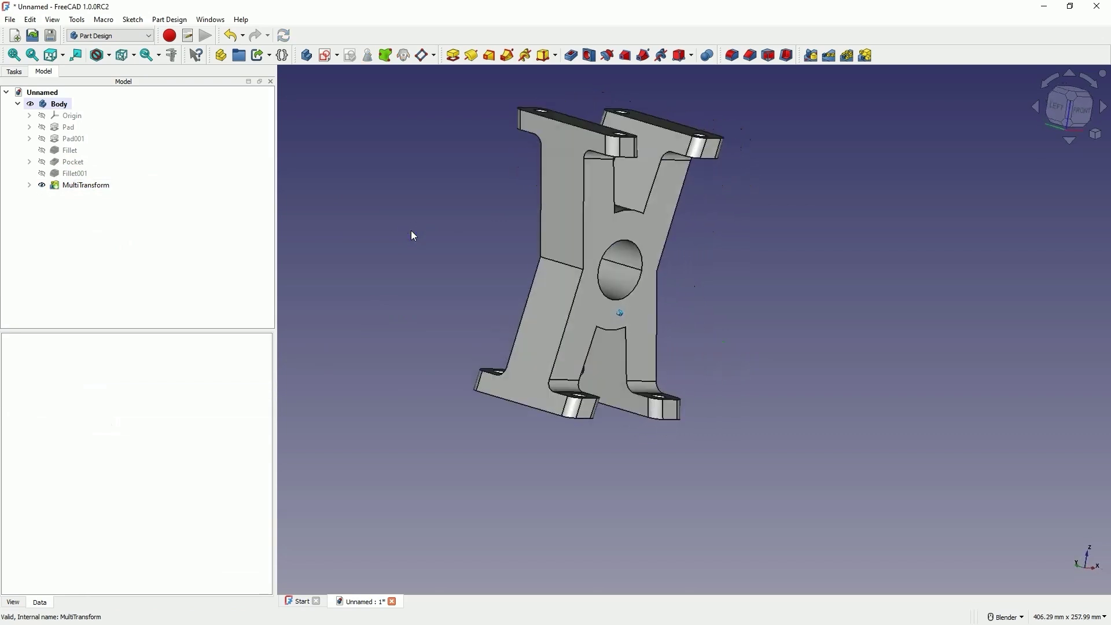
pyautogui.press('0')
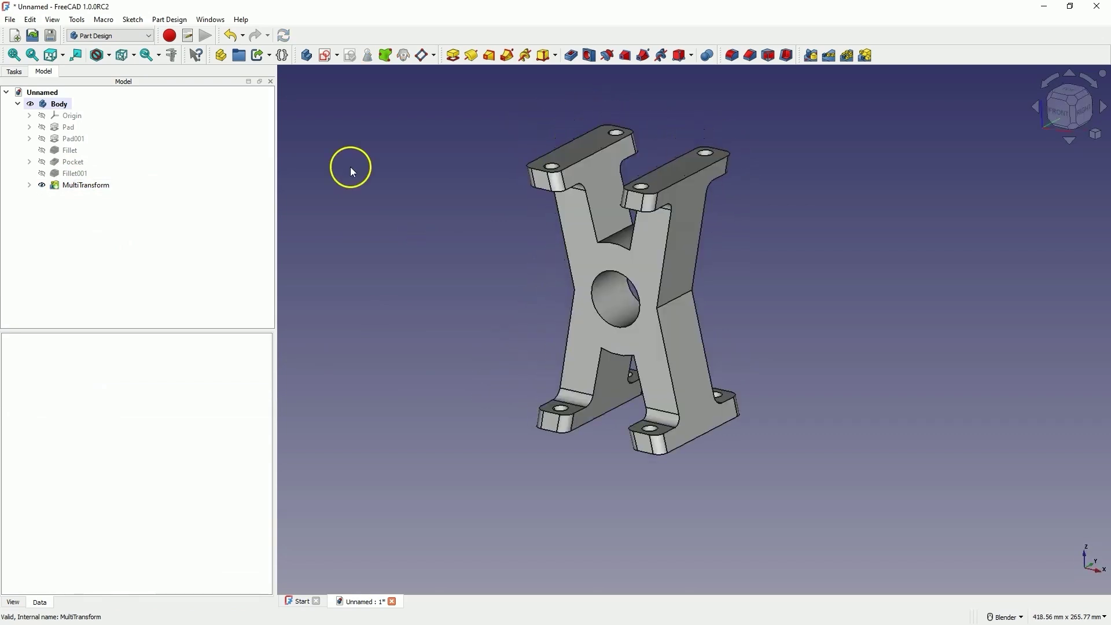
pyautogui.rightClick(61, 105)
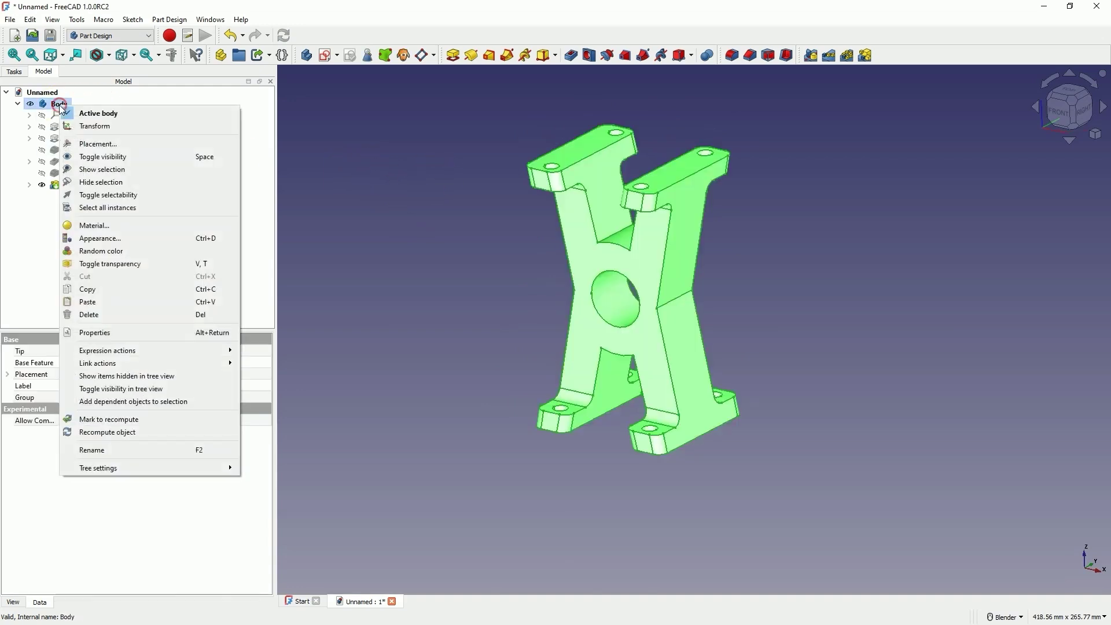
pyautogui.click(133, 238)
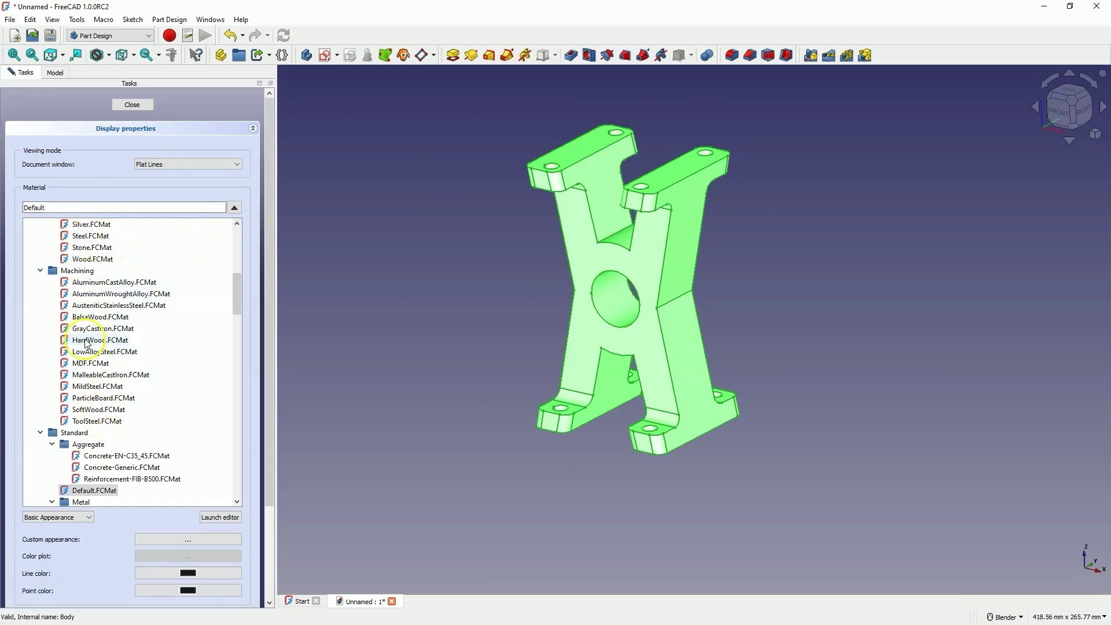
pyautogui.click(165, 542)
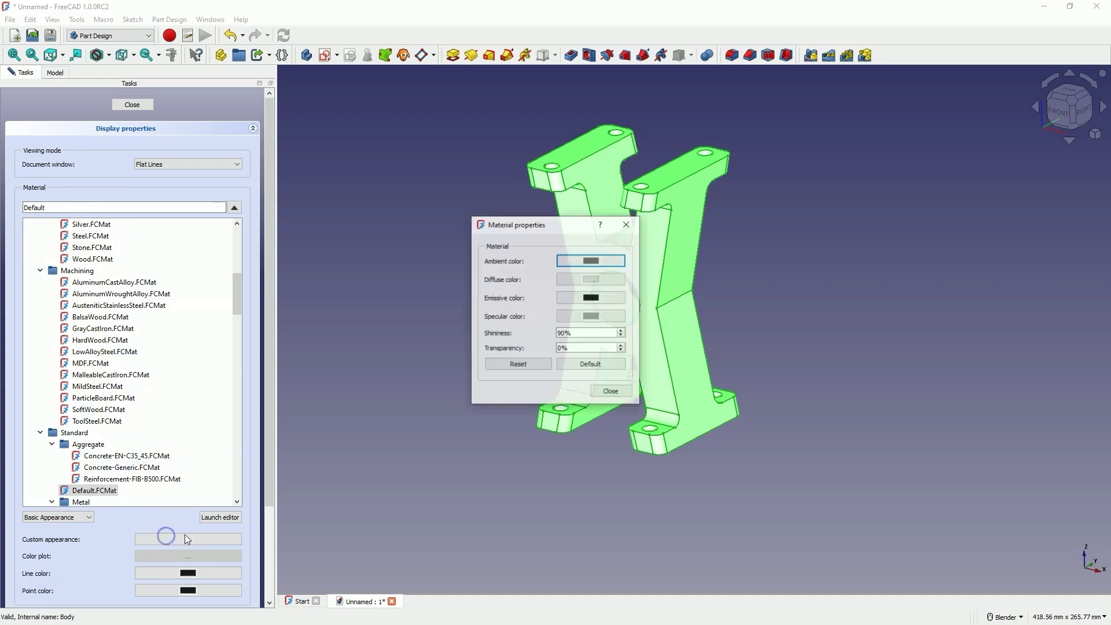
pyautogui.click(572, 261)
pyautogui.click(516, 239)
pyautogui.click(629, 425)
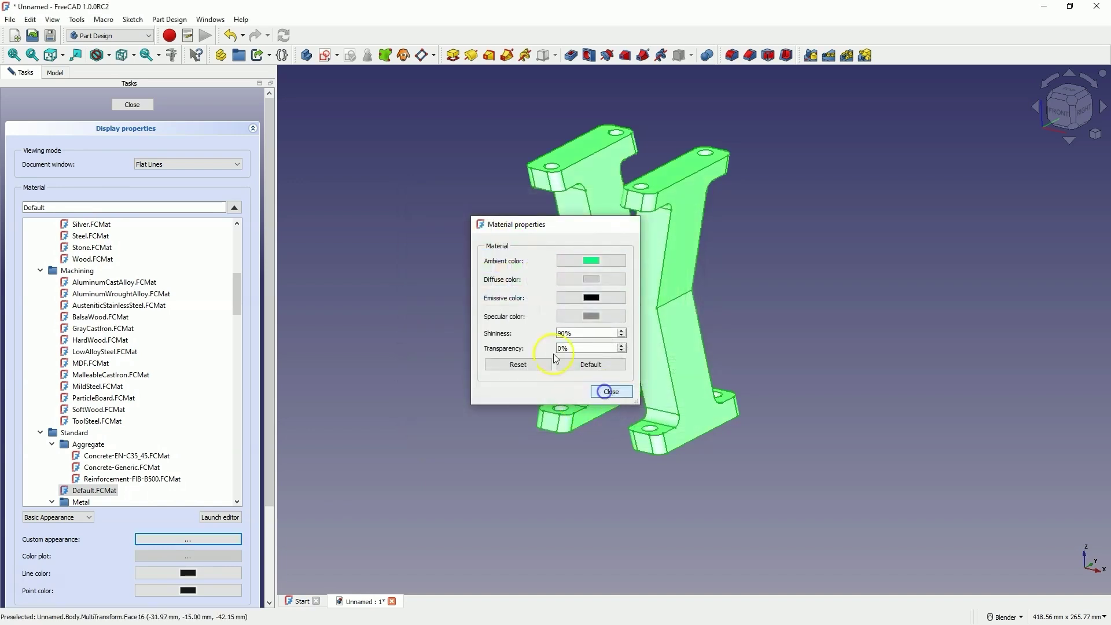
pyautogui.click(606, 388)
pyautogui.click(148, 101)
pyautogui.click(376, 188)
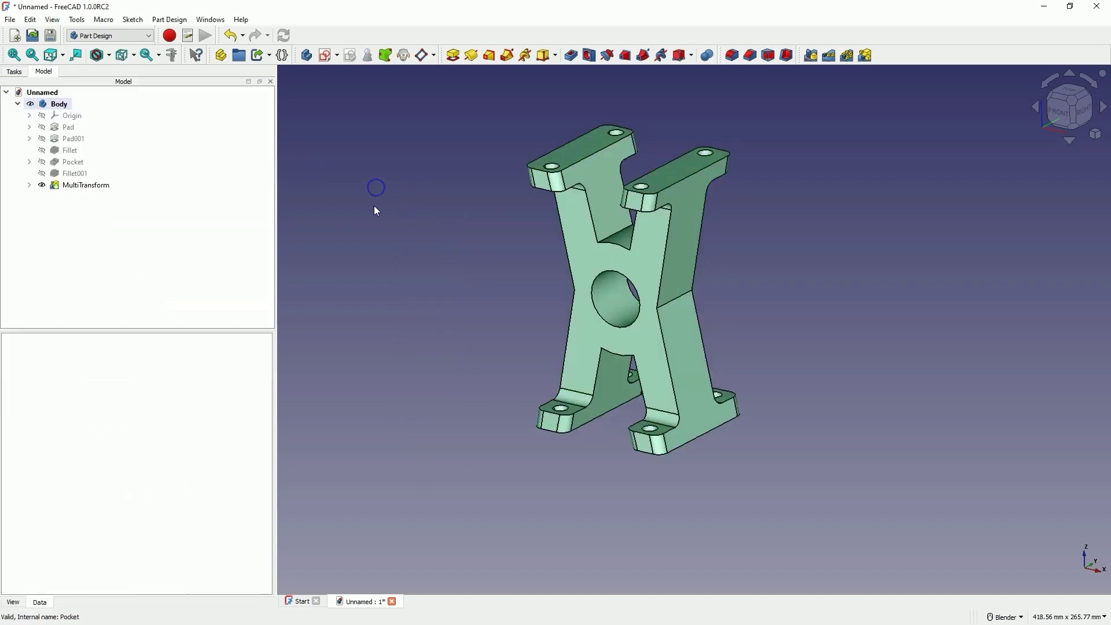